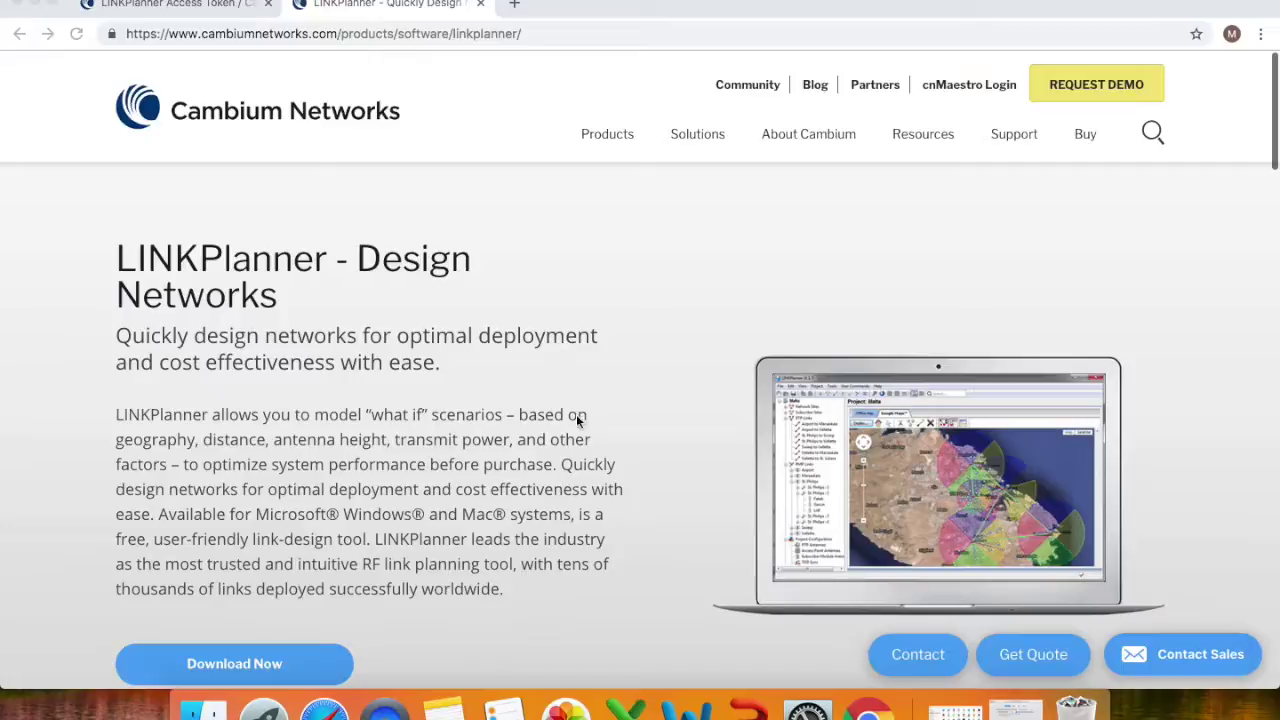
- Bring the browser window with Cambium's LINKPlanner product page to the front
{"action": "left_click", "coordinate": [262, 670]}
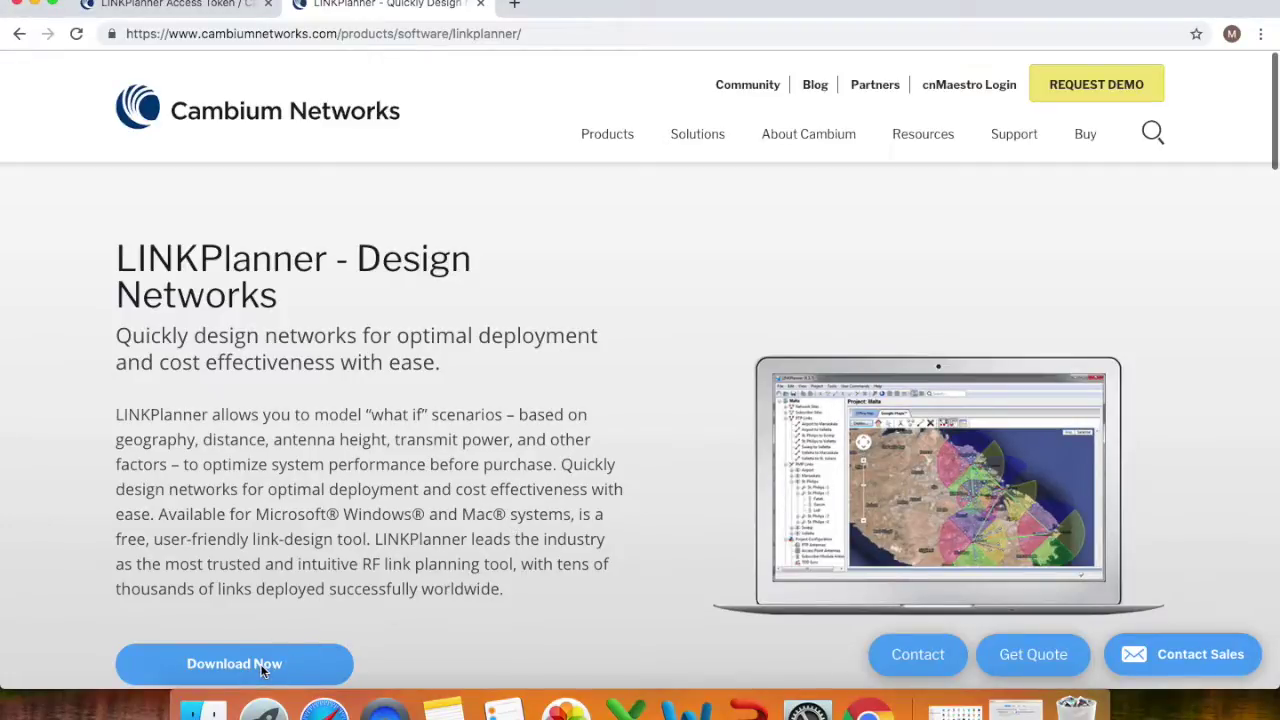
- Go to the LINKPlanner download page and scroll to the 5.0.0 (11-Jun-19) release files
{"action": "left_click", "coordinate": [260, 668]}
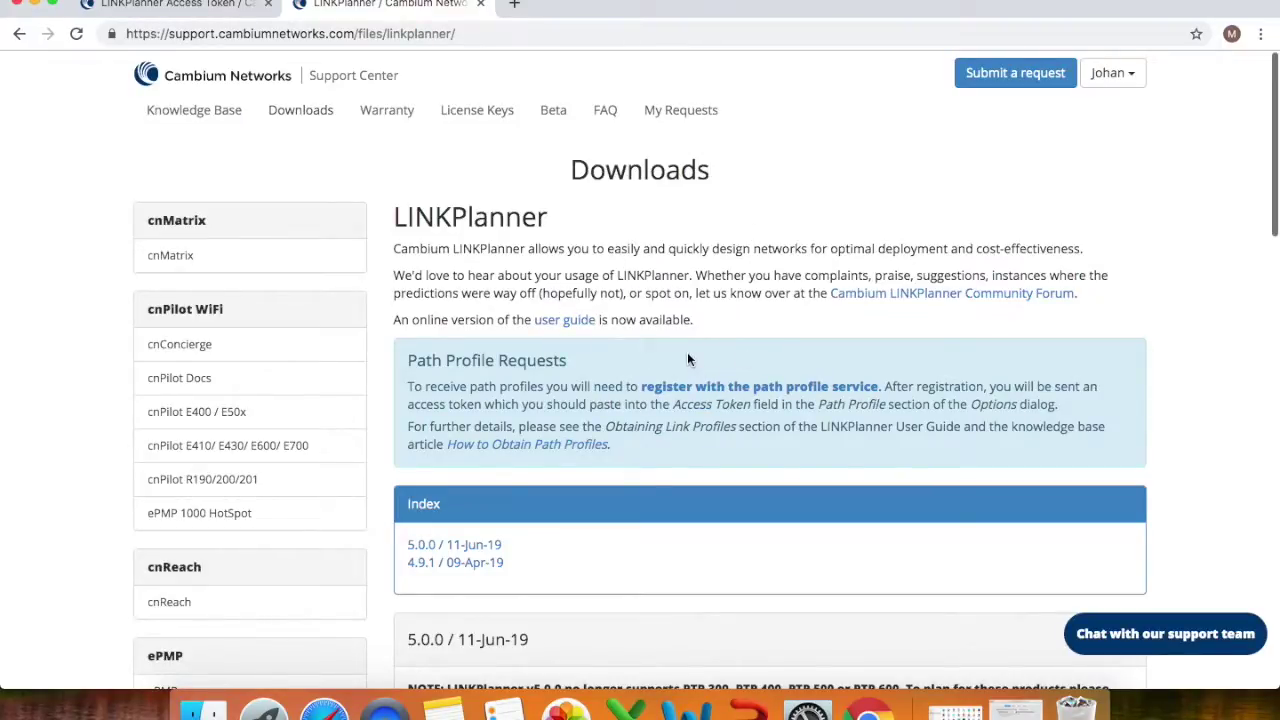
{"action": "scroll", "coordinate": [855, 349], "scroll_direction": "down", "scroll_amount": 4}
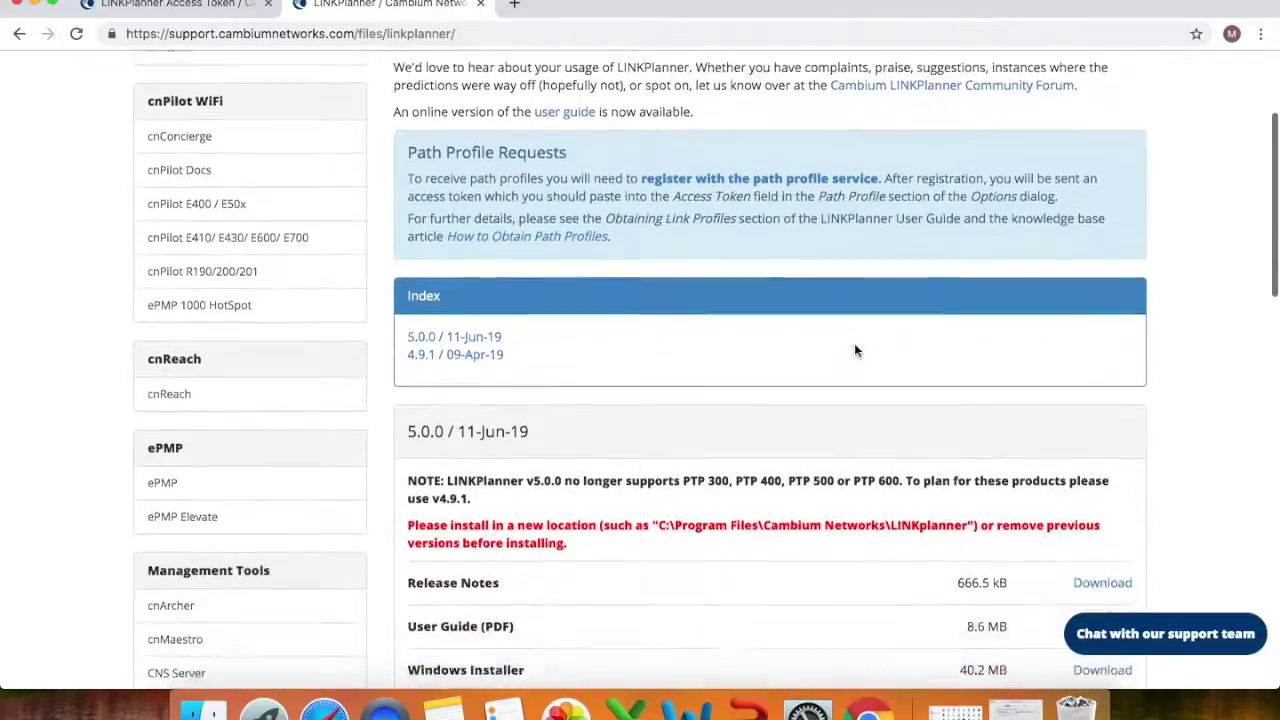
{"action": "scroll", "coordinate": [855, 349], "scroll_direction": "down", "scroll_amount": 5}
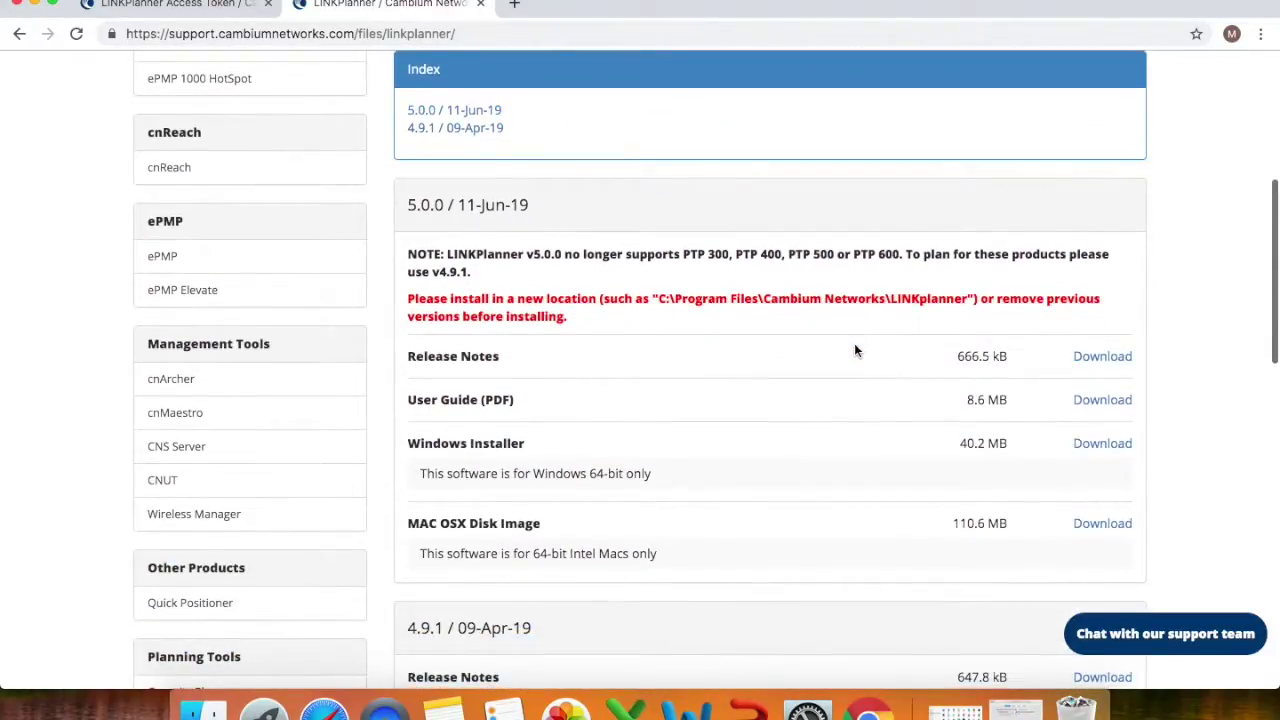
{"action": "scroll", "coordinate": [855, 349], "scroll_direction": "down", "scroll_amount": 1}
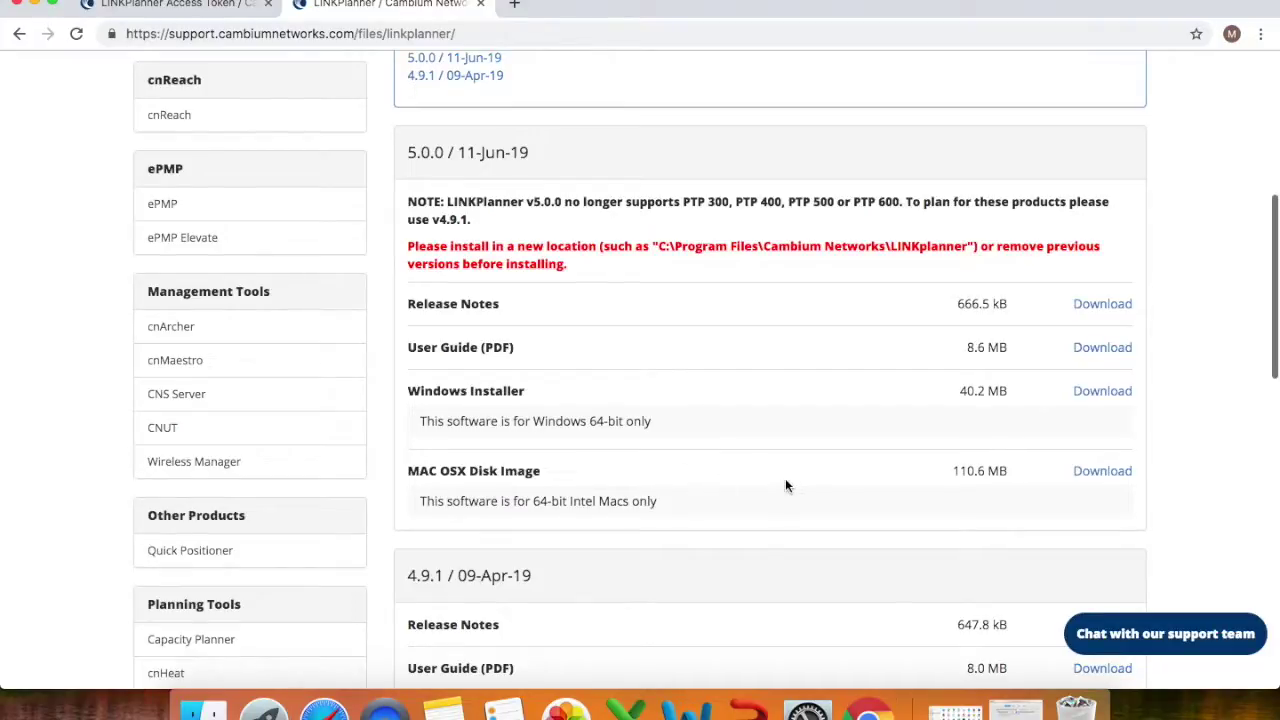
{"action": "scroll", "coordinate": [785, 482], "scroll_direction": "up", "scroll_amount": 1}
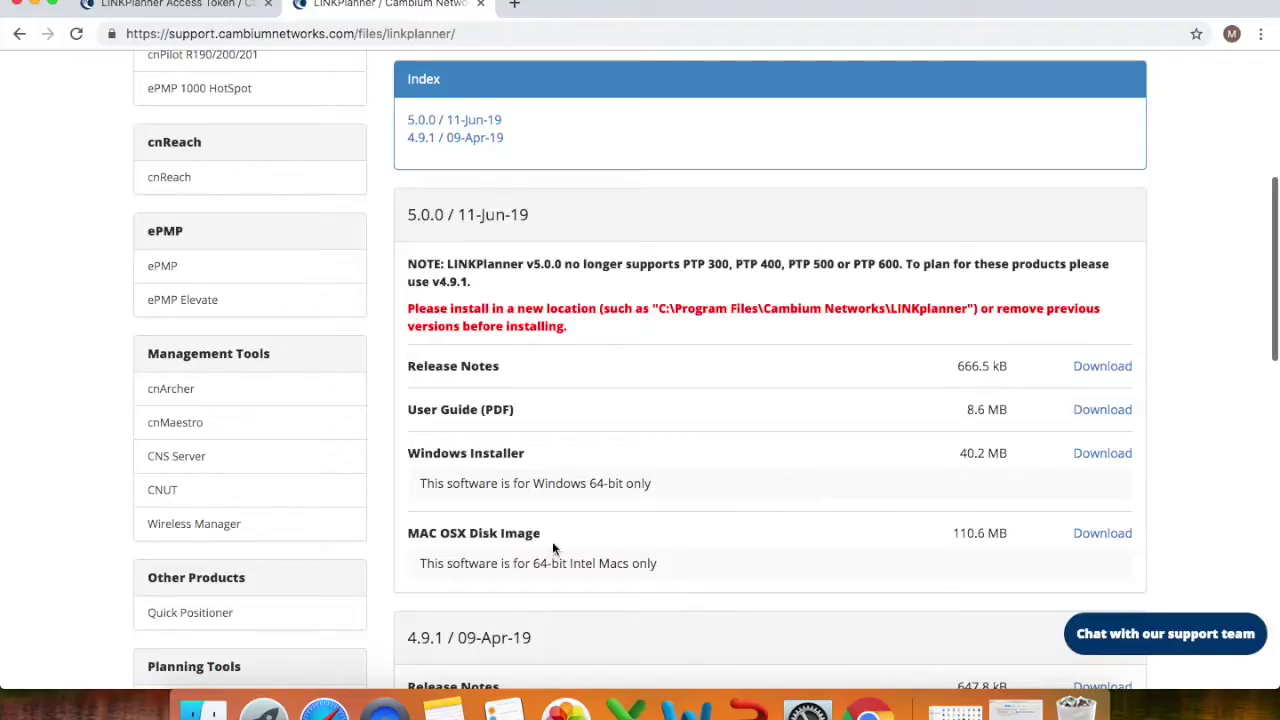
- Launch LINKPlanner from Launchpad, turn off Show tips at startup and close the tip
{"action": "left_click", "coordinate": [254, 714]}
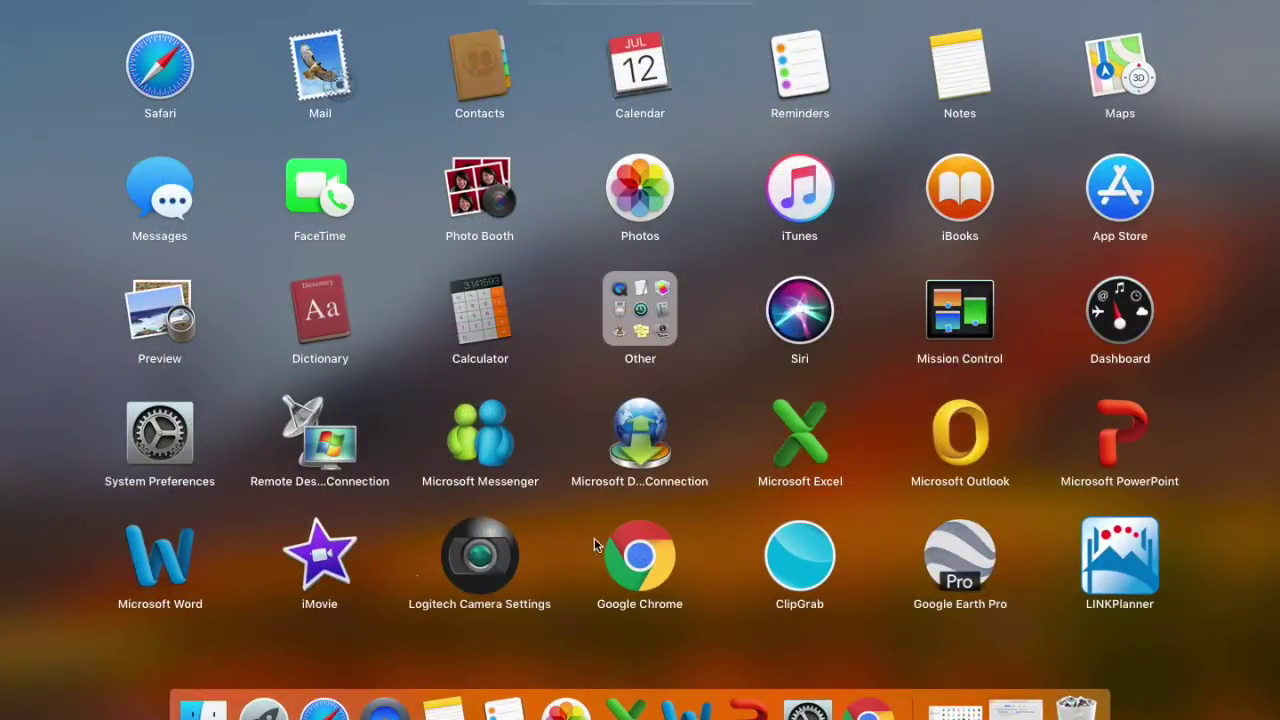
{"action": "left_click", "coordinate": [1148, 578]}
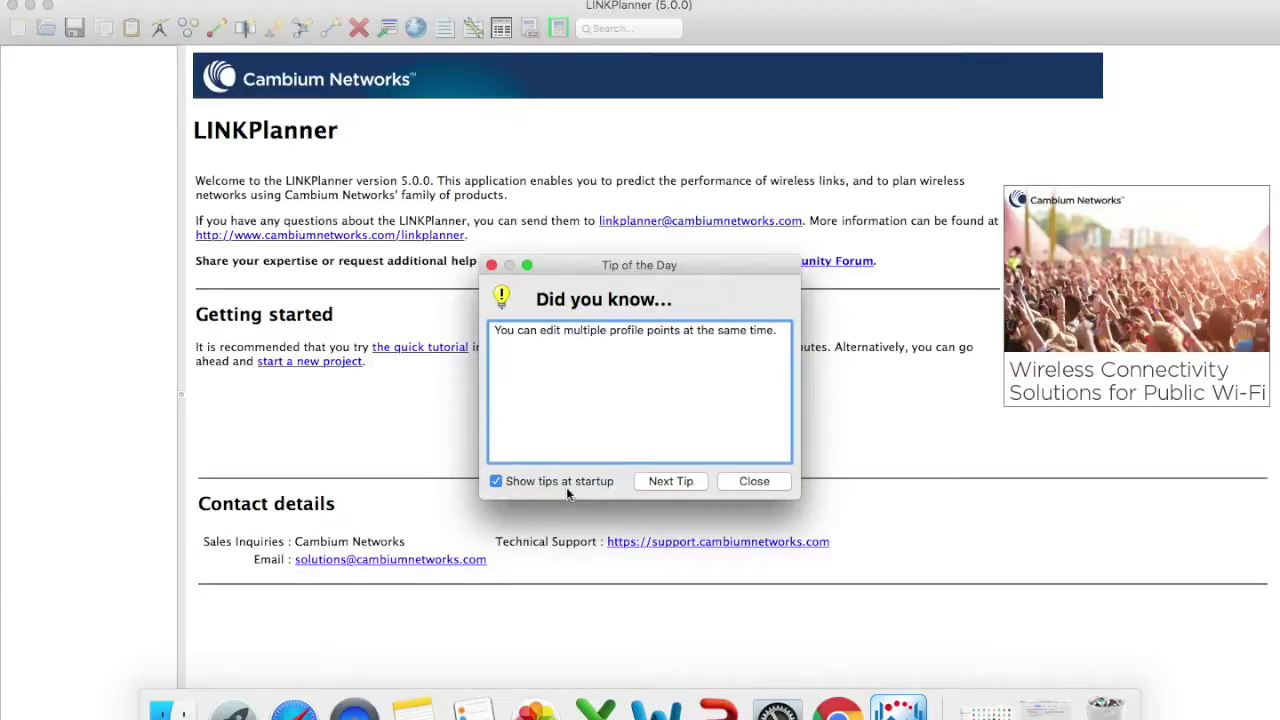
{"action": "left_click", "coordinate": [495, 481]}
{"action": "left_click", "coordinate": [769, 481]}
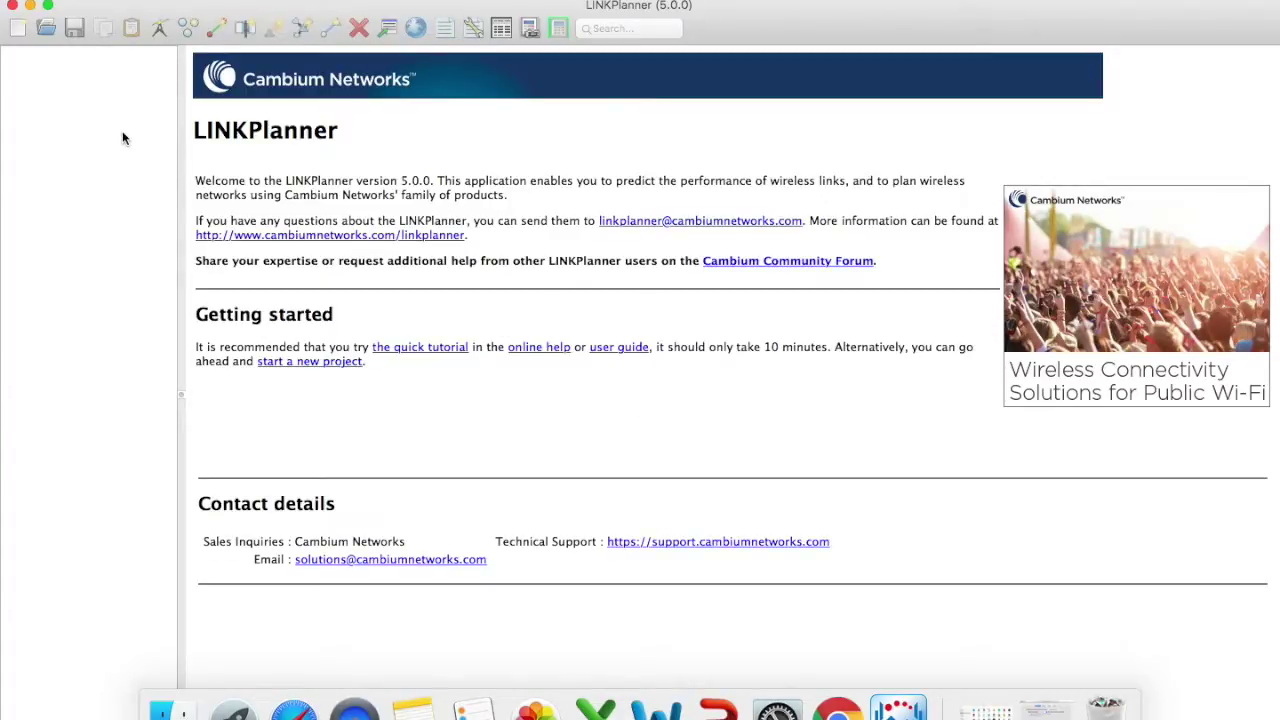
{"action": "left_click", "coordinate": [85, 0]}
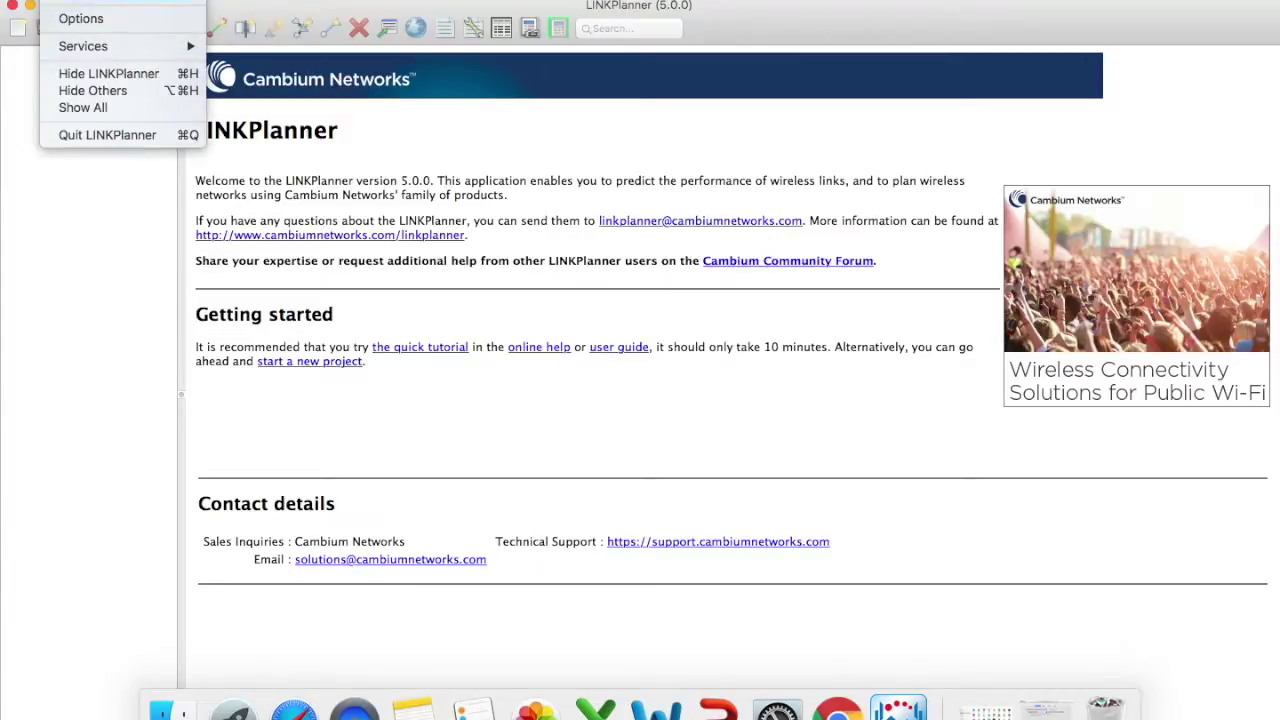
- Open LINKPlanner Options and check the registered e-mail address under Personal Information
{"action": "left_click", "coordinate": [80, 18]}
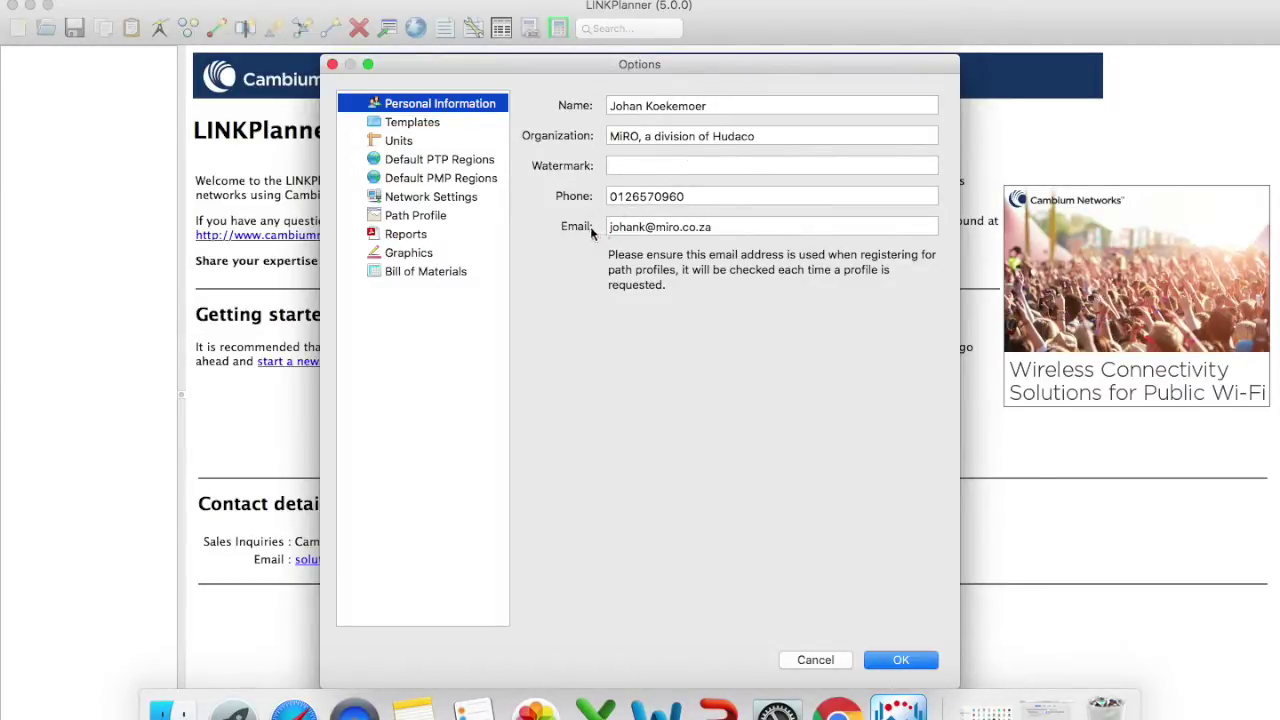
{"action": "left_click", "coordinate": [721, 228]}
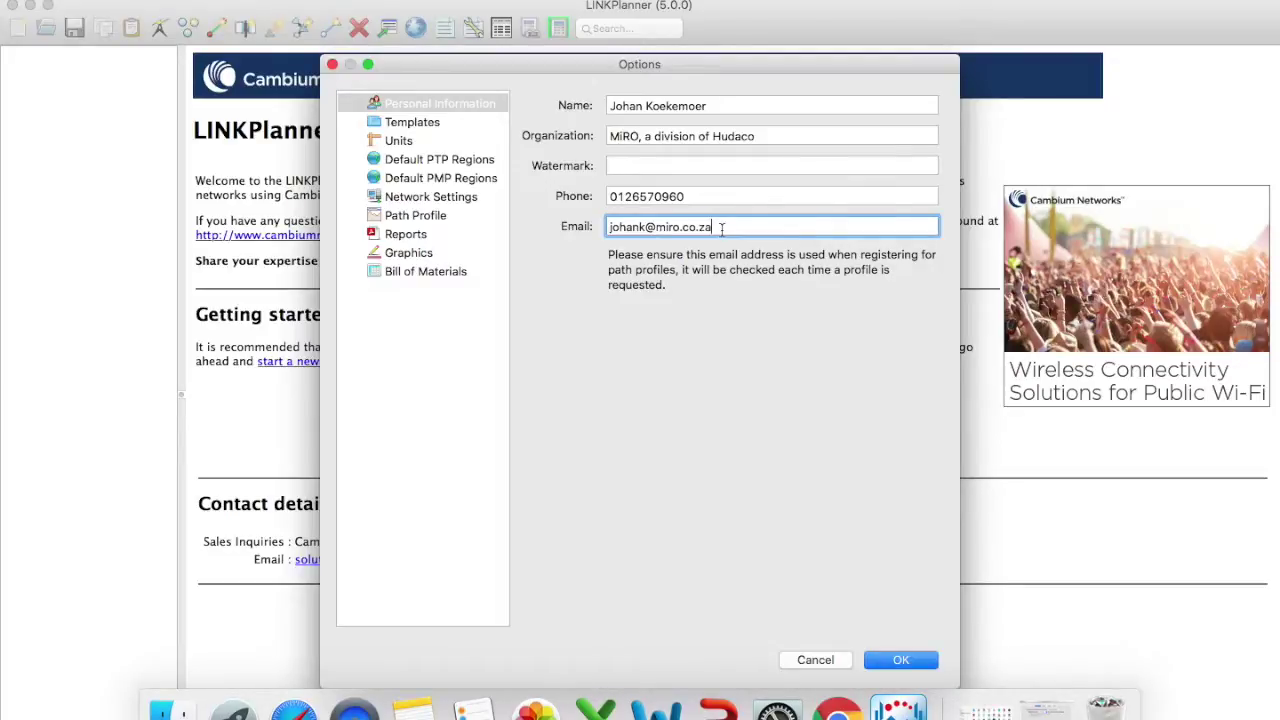
{"action": "left_click", "coordinate": [415, 122]}
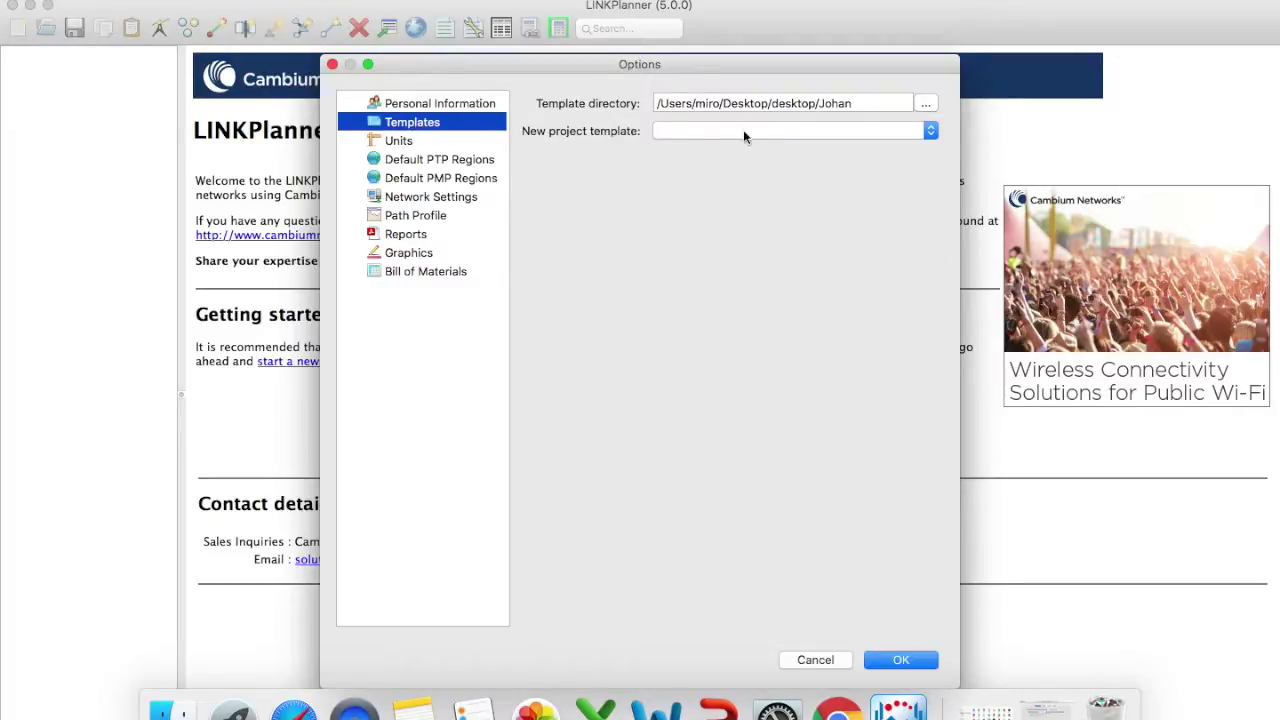
- Browse for a template directory without changing it, then review the Units and path profile settings
{"action": "left_click", "coordinate": [927, 104]}
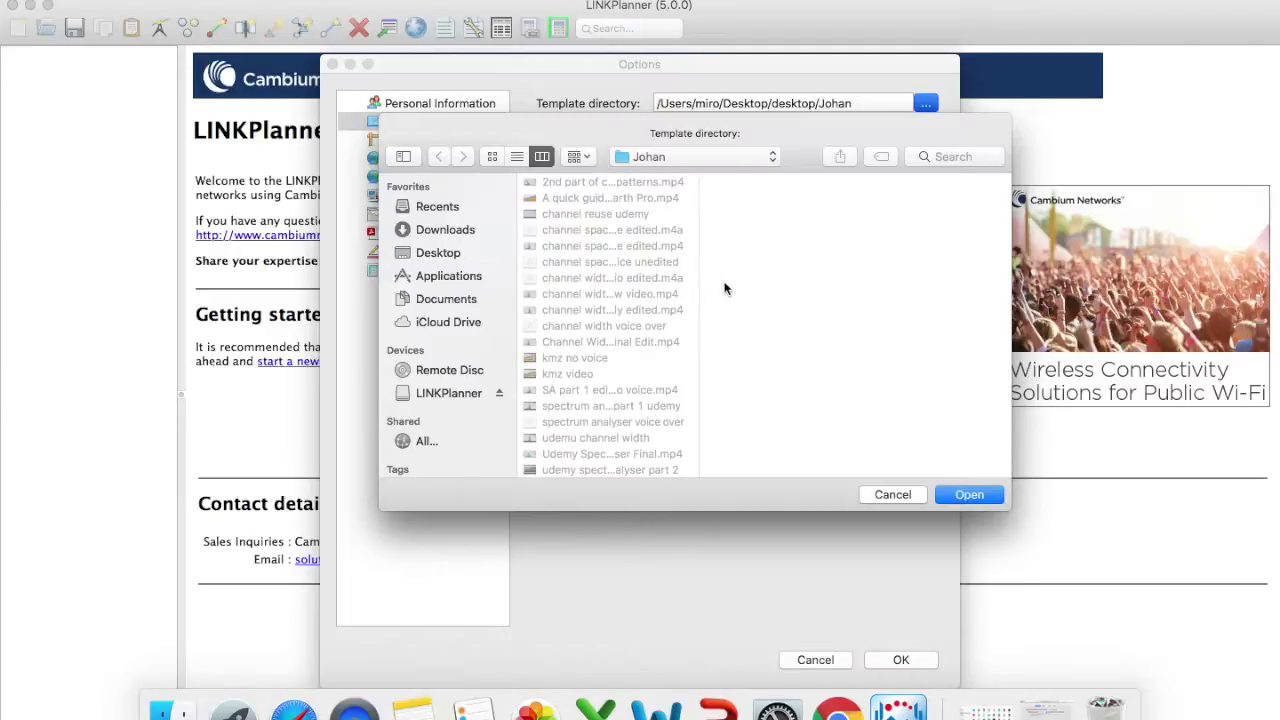
{"action": "left_click", "coordinate": [895, 497]}
{"action": "left_click", "coordinate": [395, 140]}
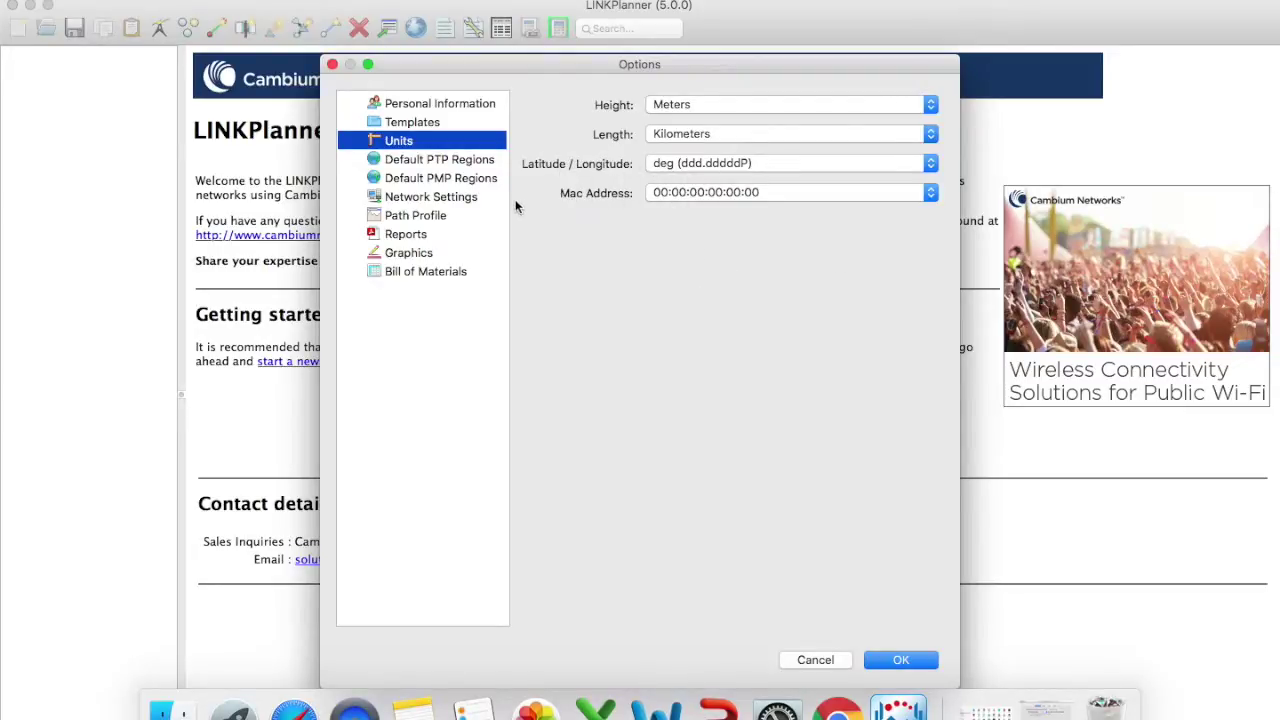
{"action": "left_click", "coordinate": [417, 215]}
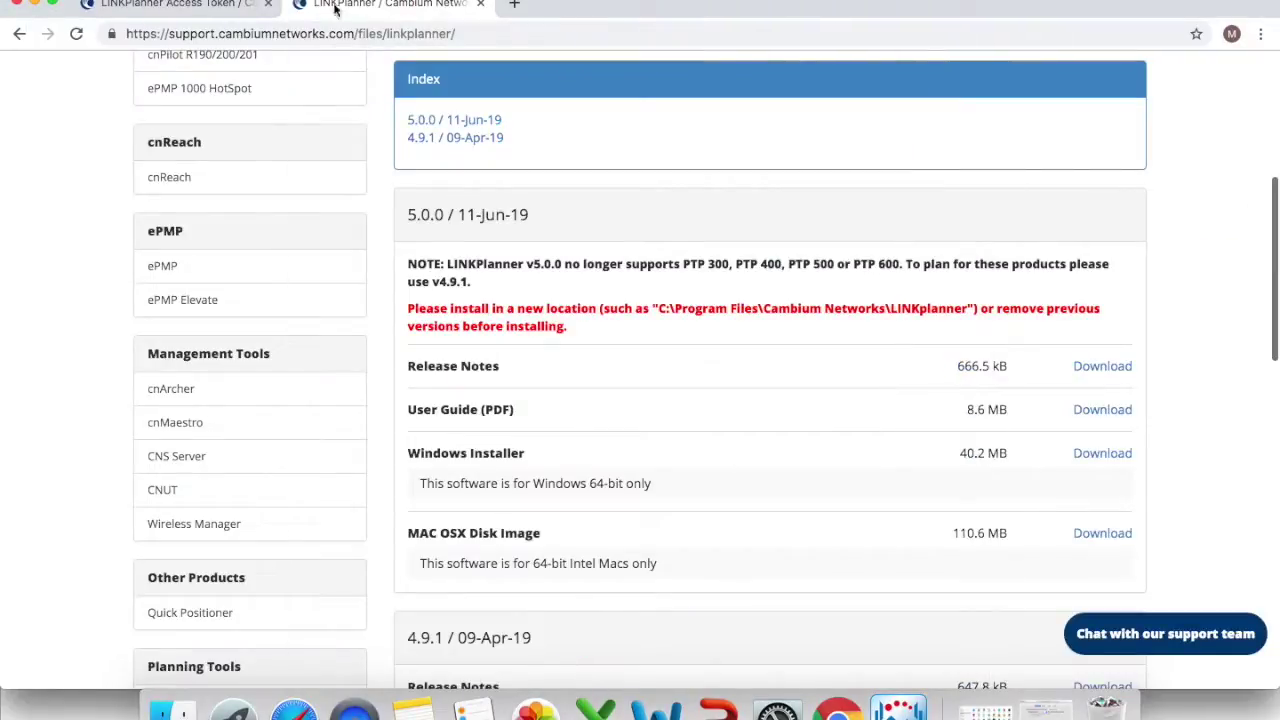
- Select the access token on the LINKPlanner Access Token web page for copying
{"action": "left_click", "coordinate": [214, 6]}
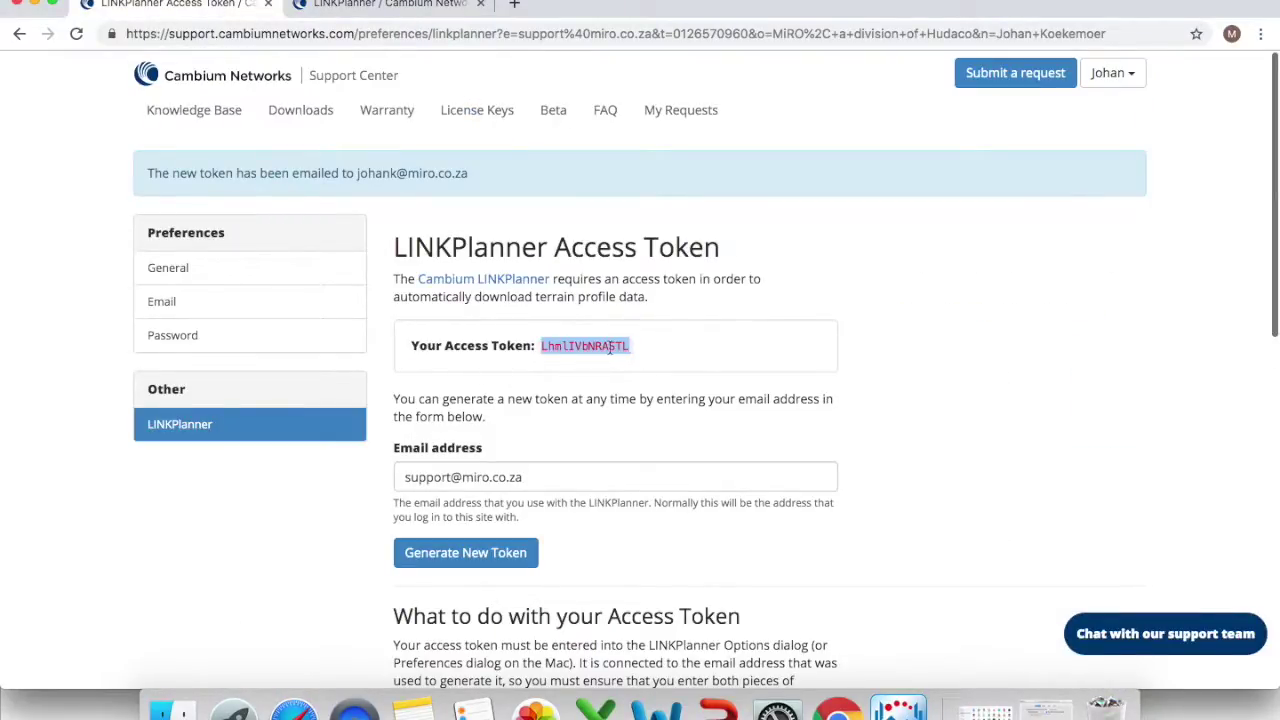
{"action": "left_click_drag", "start_coordinate": [538, 346], "coordinate": [626, 347]}
{"action": "left_click", "coordinate": [901, 697]}
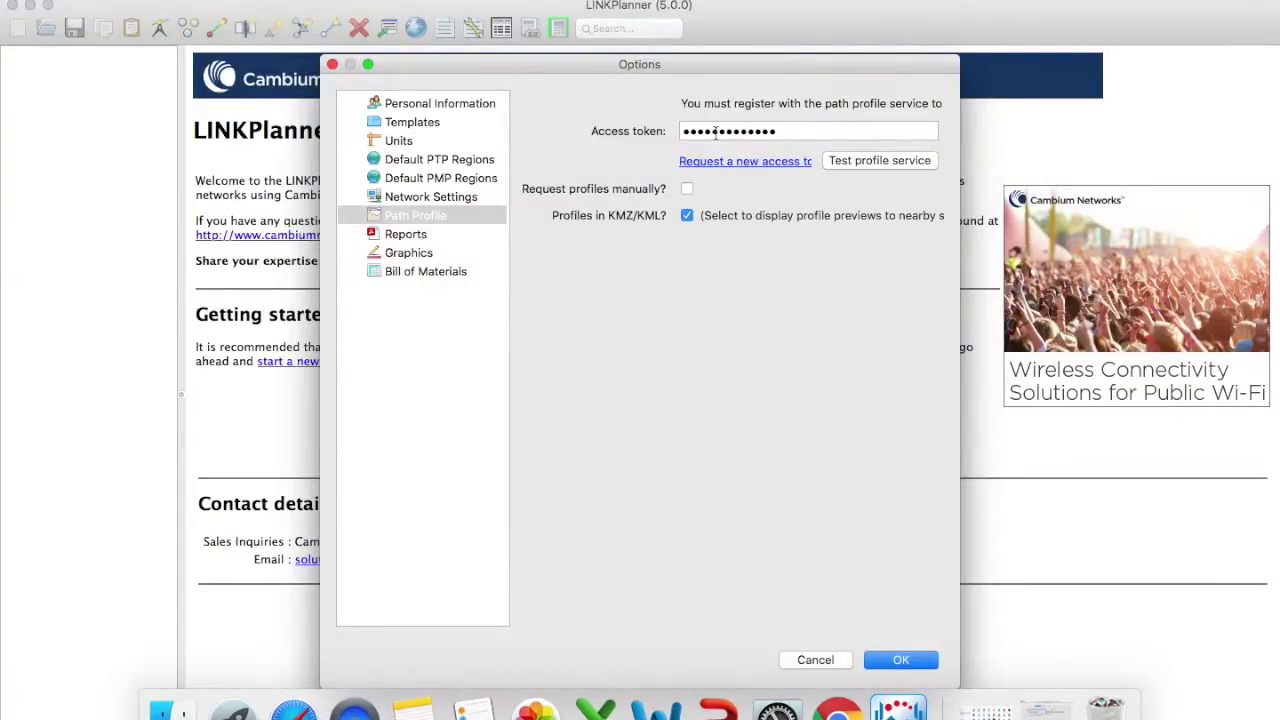
- Validate the access token with Test profile service, then apply the options with OK
{"action": "left_click", "coordinate": [893, 163]}
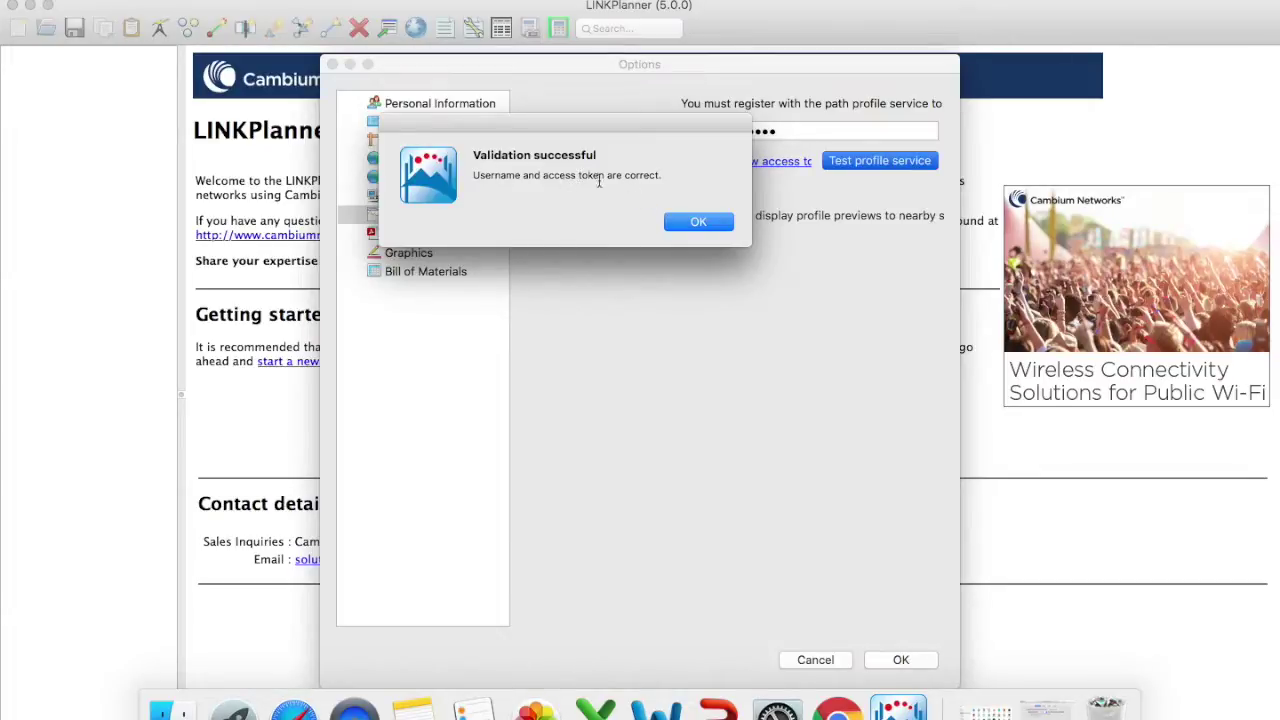
{"action": "left_click", "coordinate": [699, 222]}
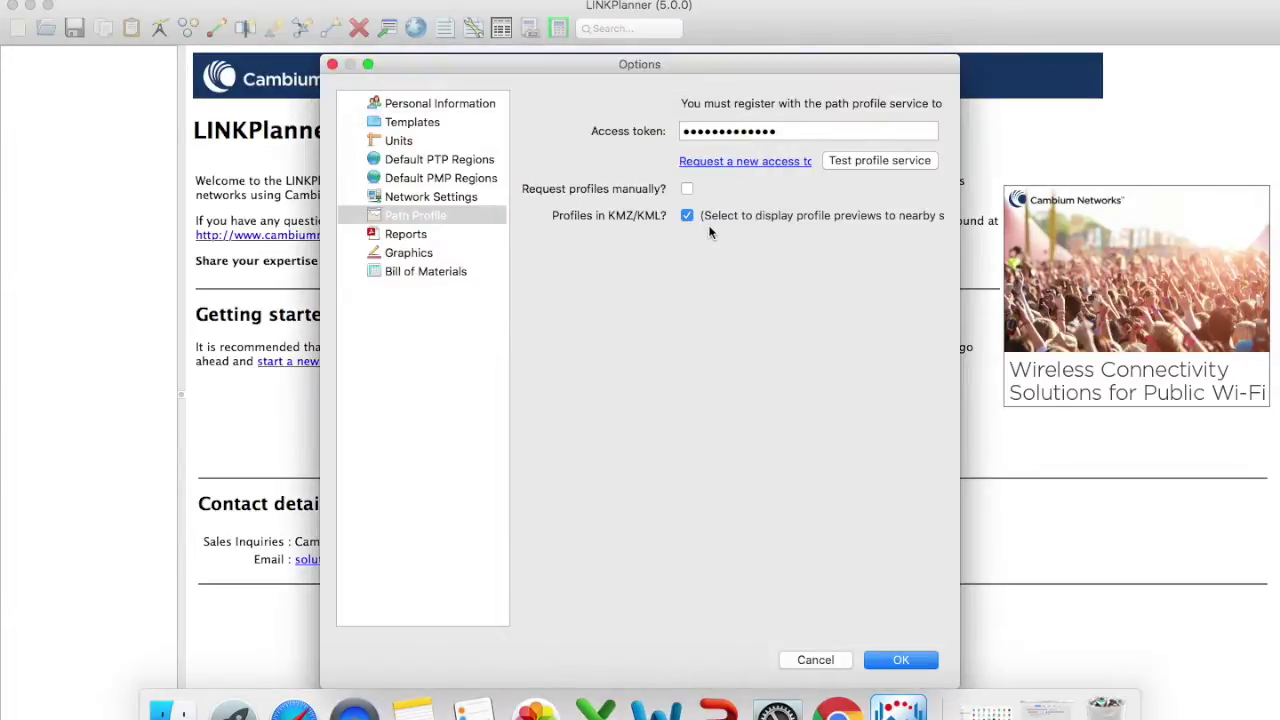
{"action": "left_click", "coordinate": [897, 664]}
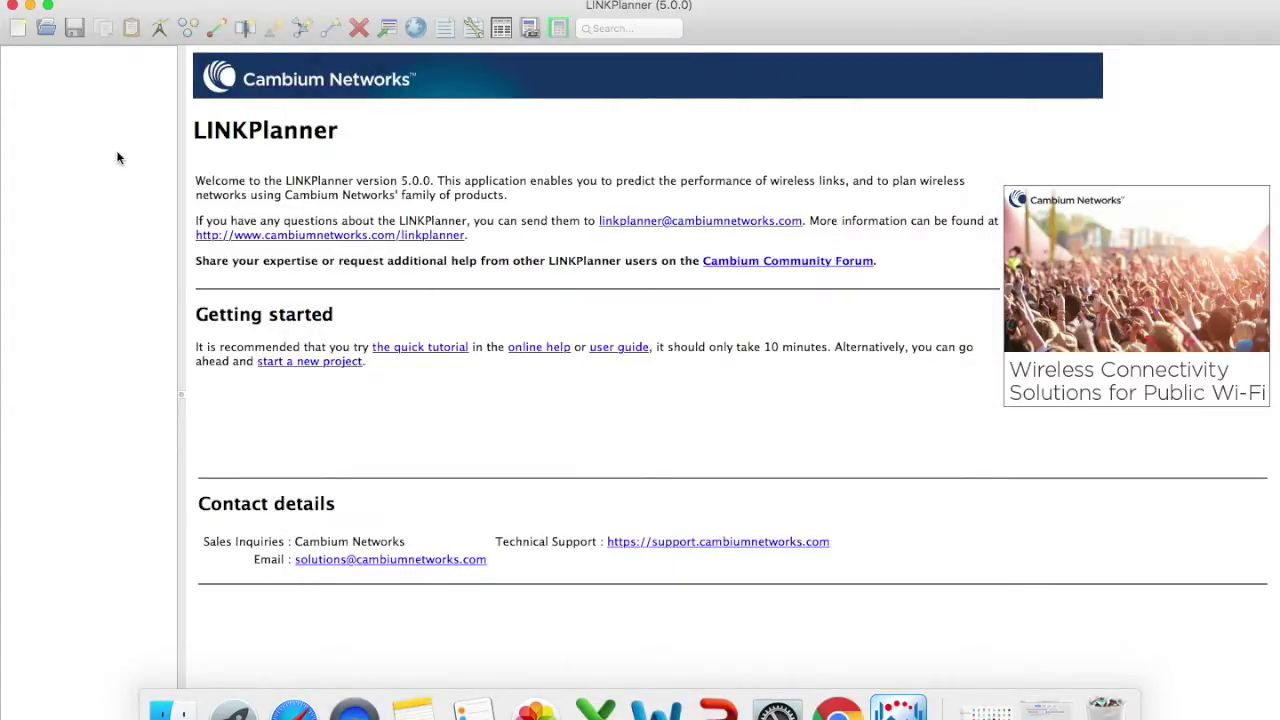
{"action": "left_click", "coordinate": [155, 0]}
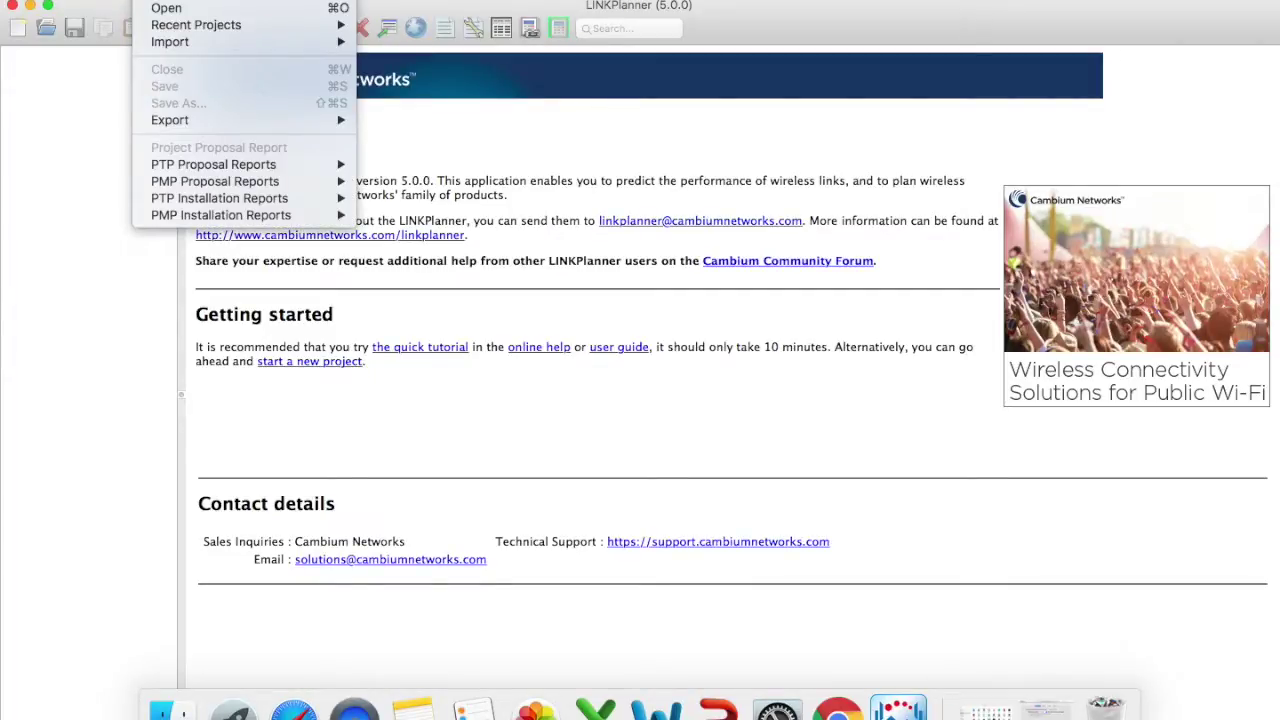
- Import network sites from PTP_Centurion_Link.kmz in the Documents folder
{"action": "mouse_move", "coordinate": [165, 44]}
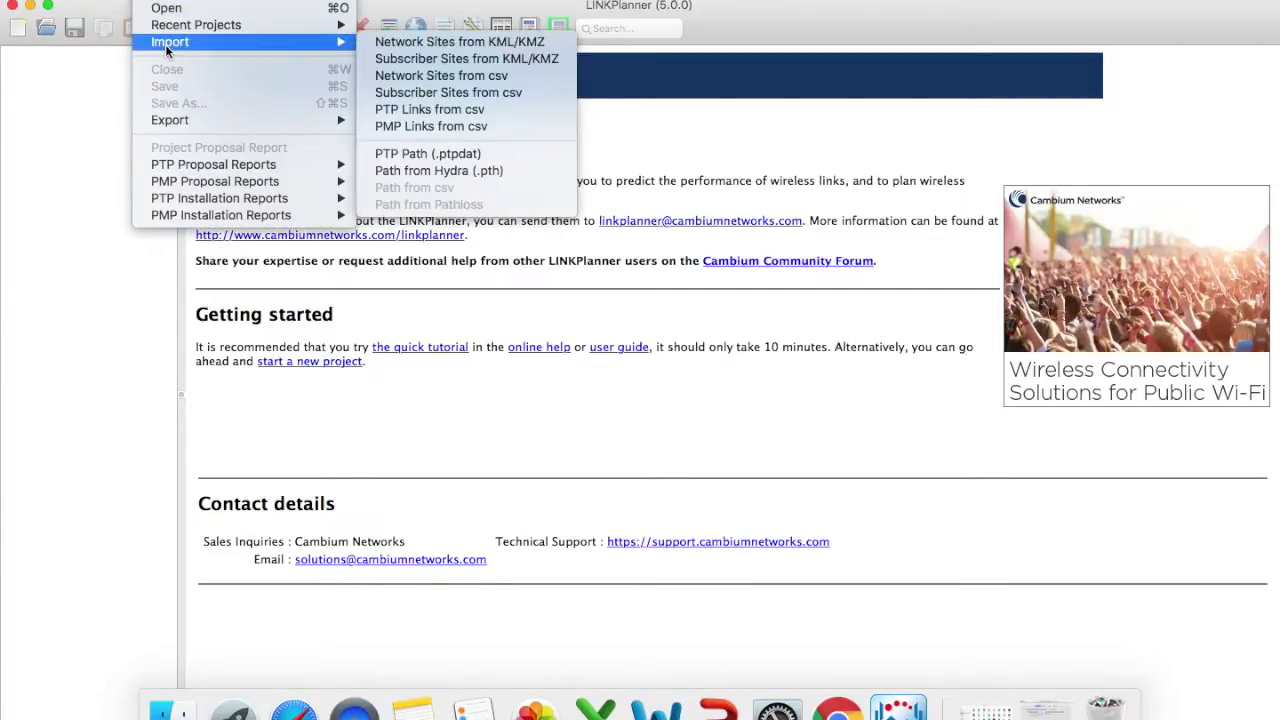
{"action": "left_click", "coordinate": [435, 41]}
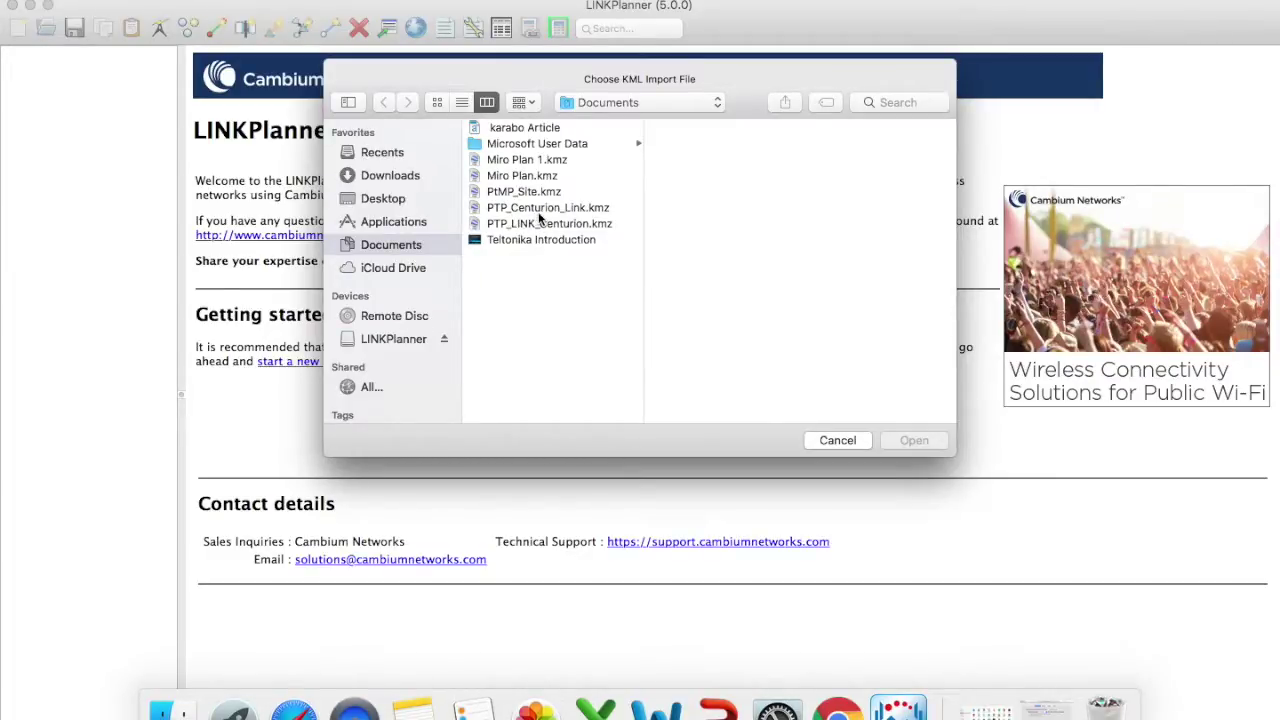
{"action": "left_click", "coordinate": [563, 209]}
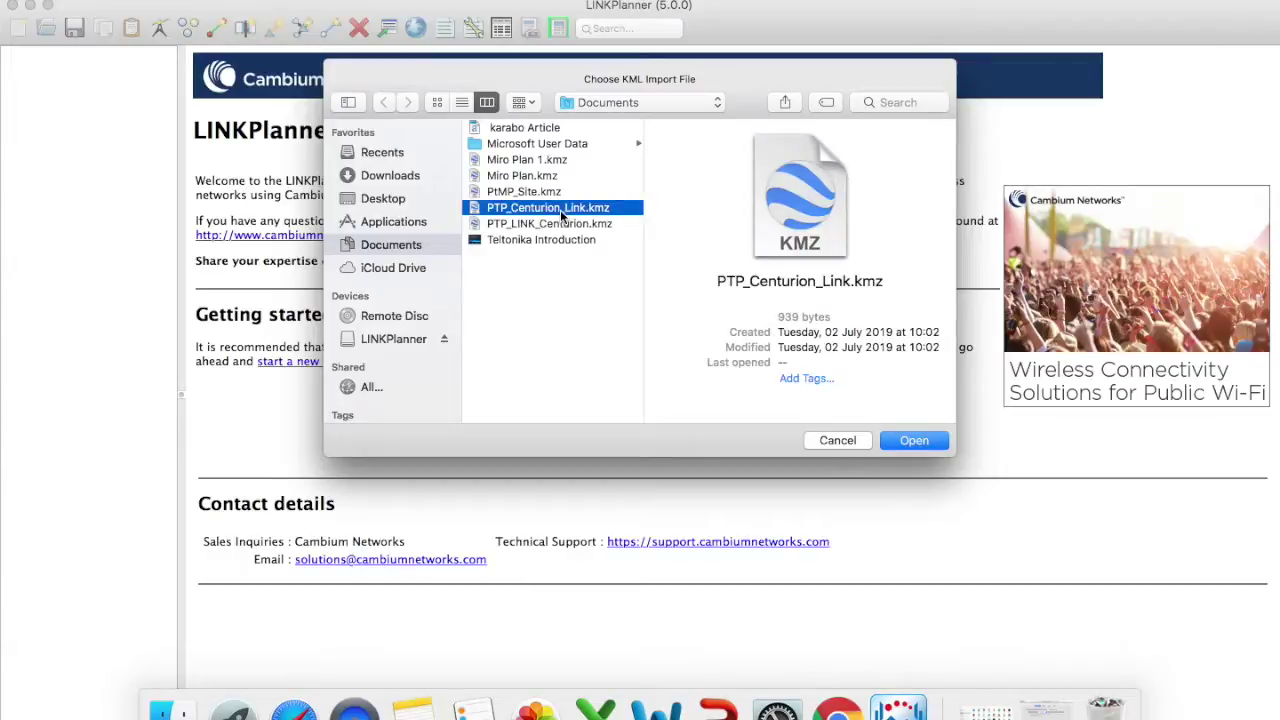
- Confirm the KML import and review the PTP_Link_Main_AP and PTP_Link_Station site details
{"action": "left_click", "coordinate": [913, 442]}
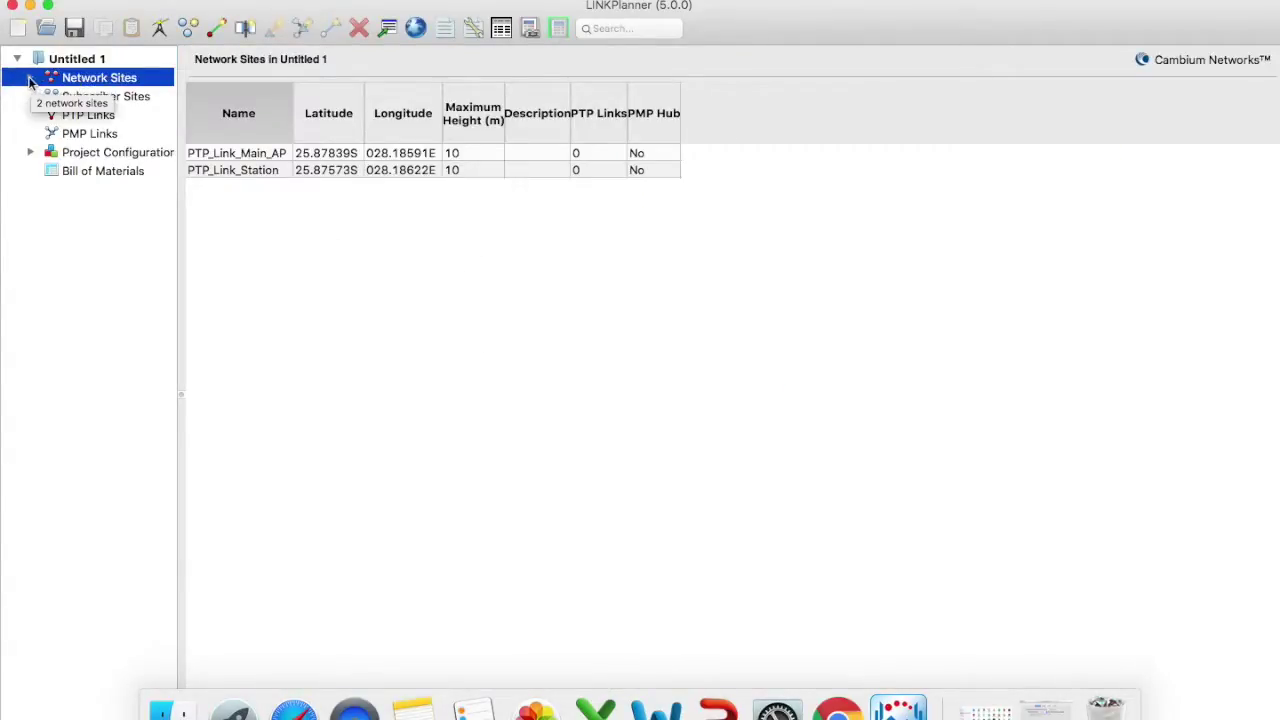
{"action": "left_click", "coordinate": [30, 79]}
{"action": "left_click", "coordinate": [118, 98]}
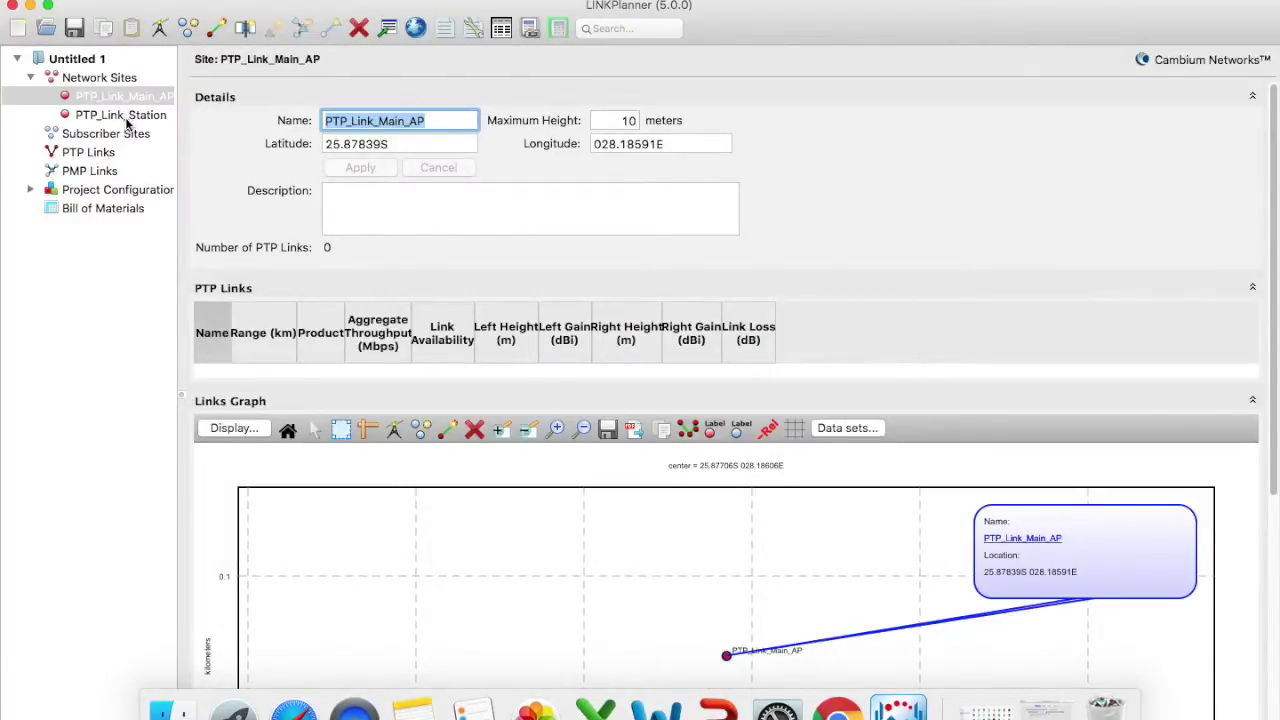
{"action": "left_click", "coordinate": [127, 116]}
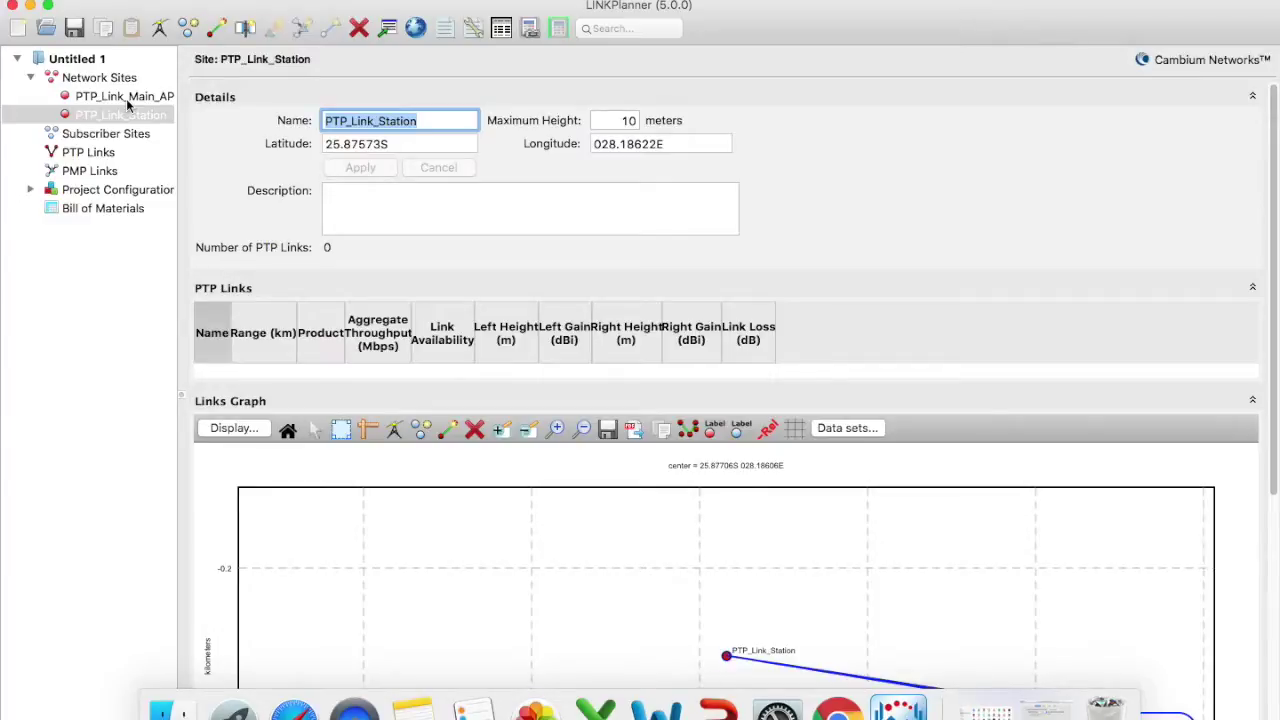
{"action": "left_click", "coordinate": [126, 98]}
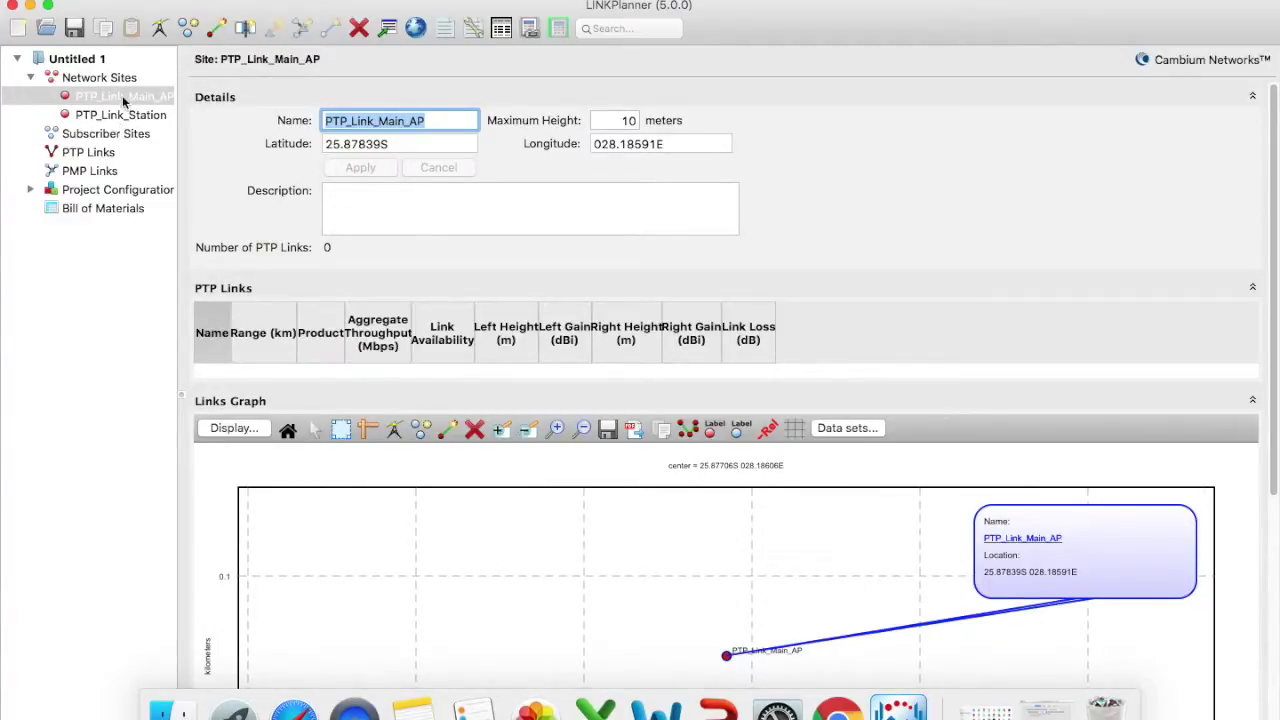
{"action": "left_click", "coordinate": [217, 30]}
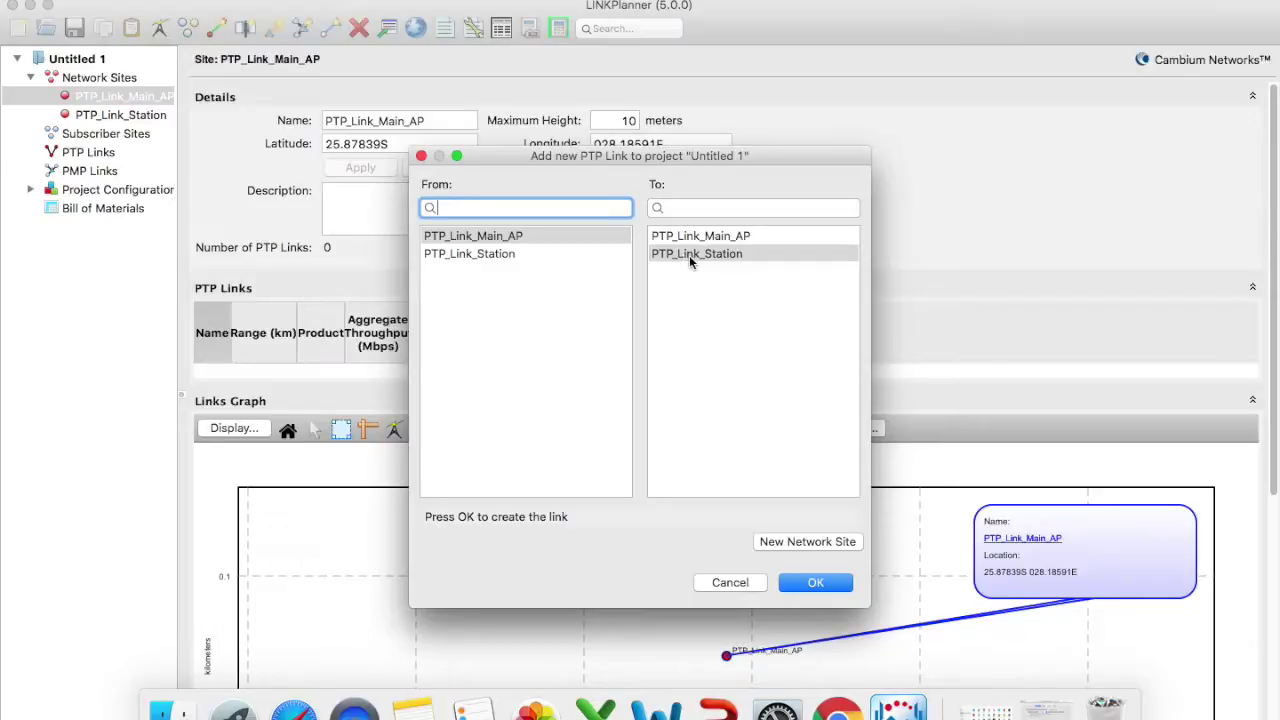
- Confirm the new PTP link from PTP_Link_Main_AP to PTP_Link_Station
{"action": "left_click", "coordinate": [816, 583]}
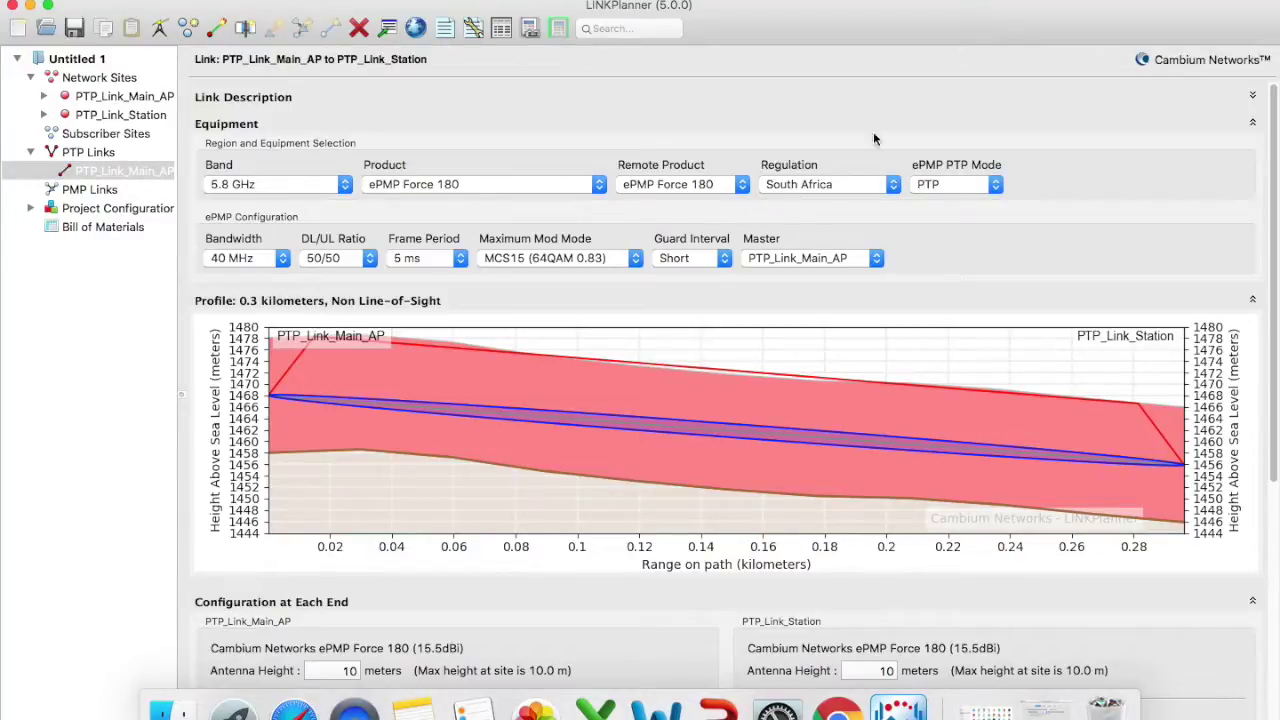
- Check that South Africa is the selected regulation for the ePMP Force 180 link
{"action": "left_click", "coordinate": [891, 185]}
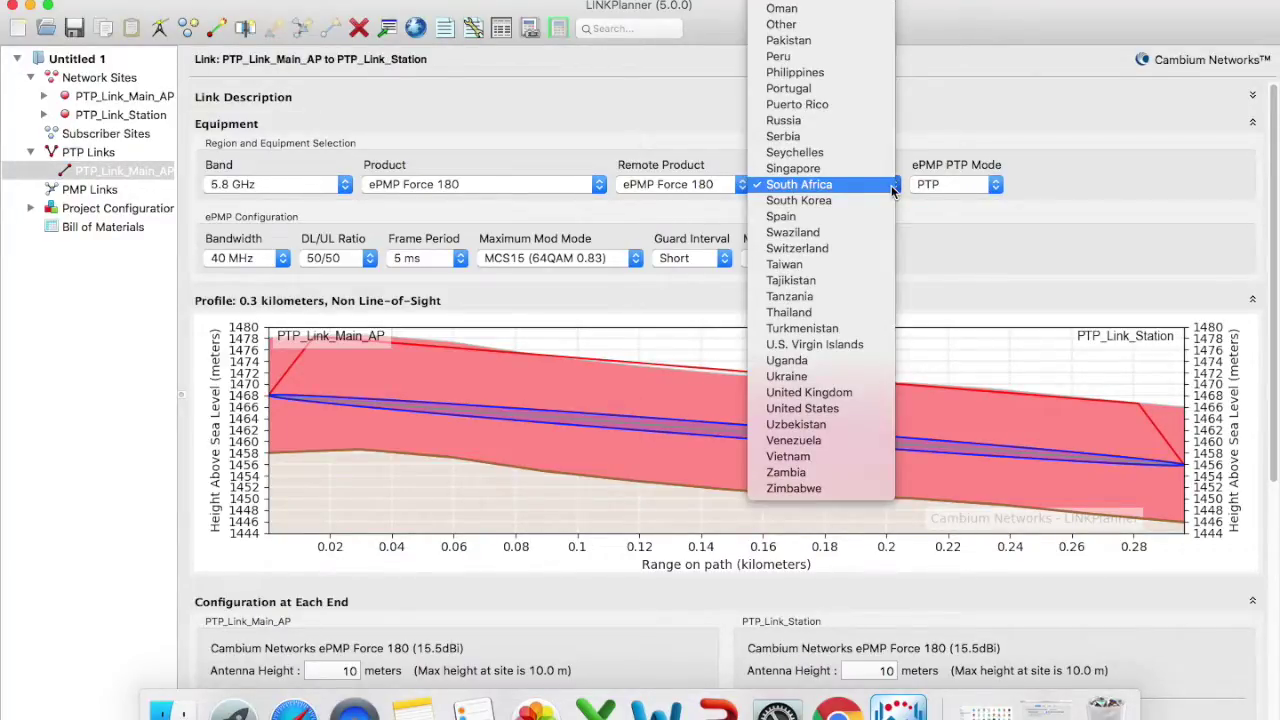
{"action": "left_click", "coordinate": [829, 186]}
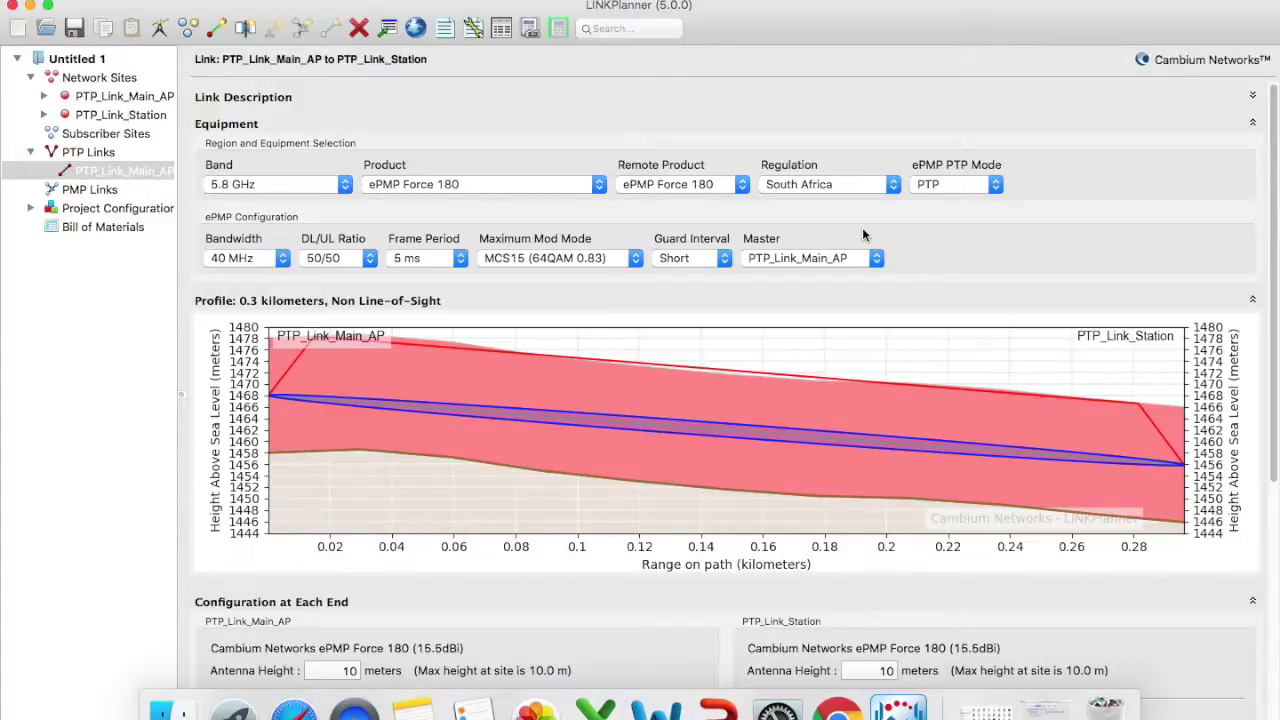
{"action": "left_click", "coordinate": [996, 186]}
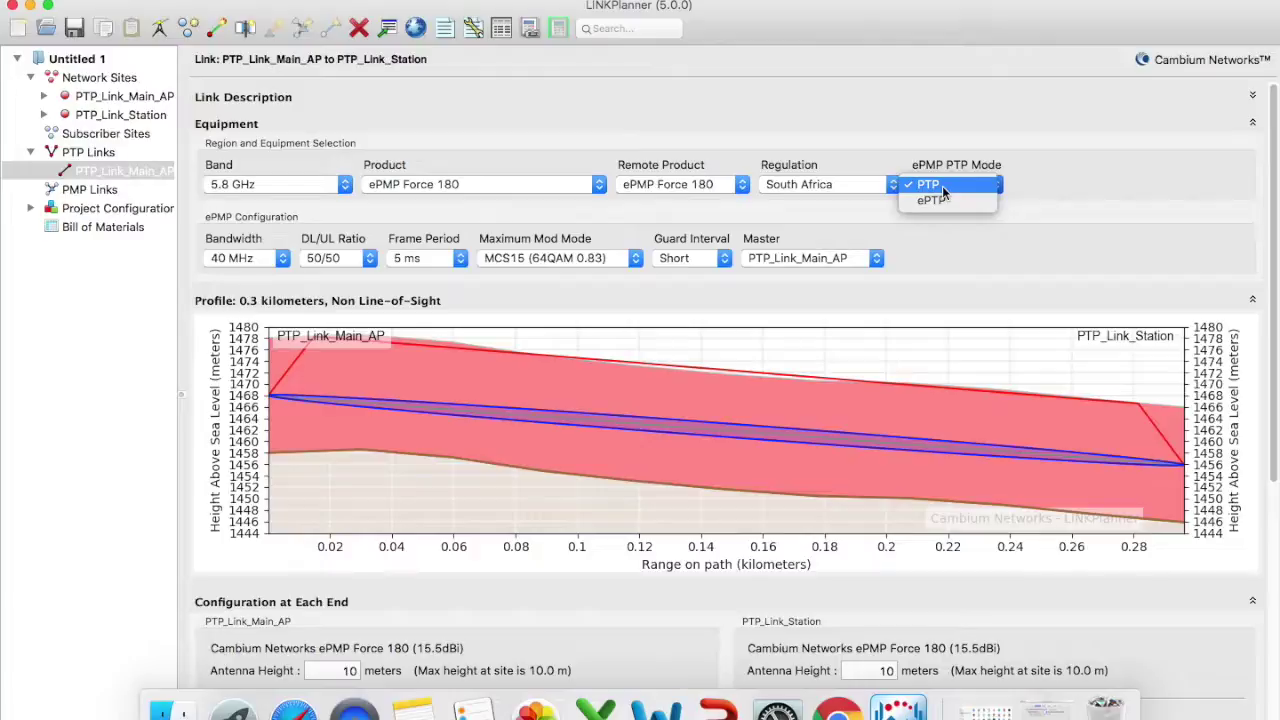
{"action": "left_click", "coordinate": [959, 241]}
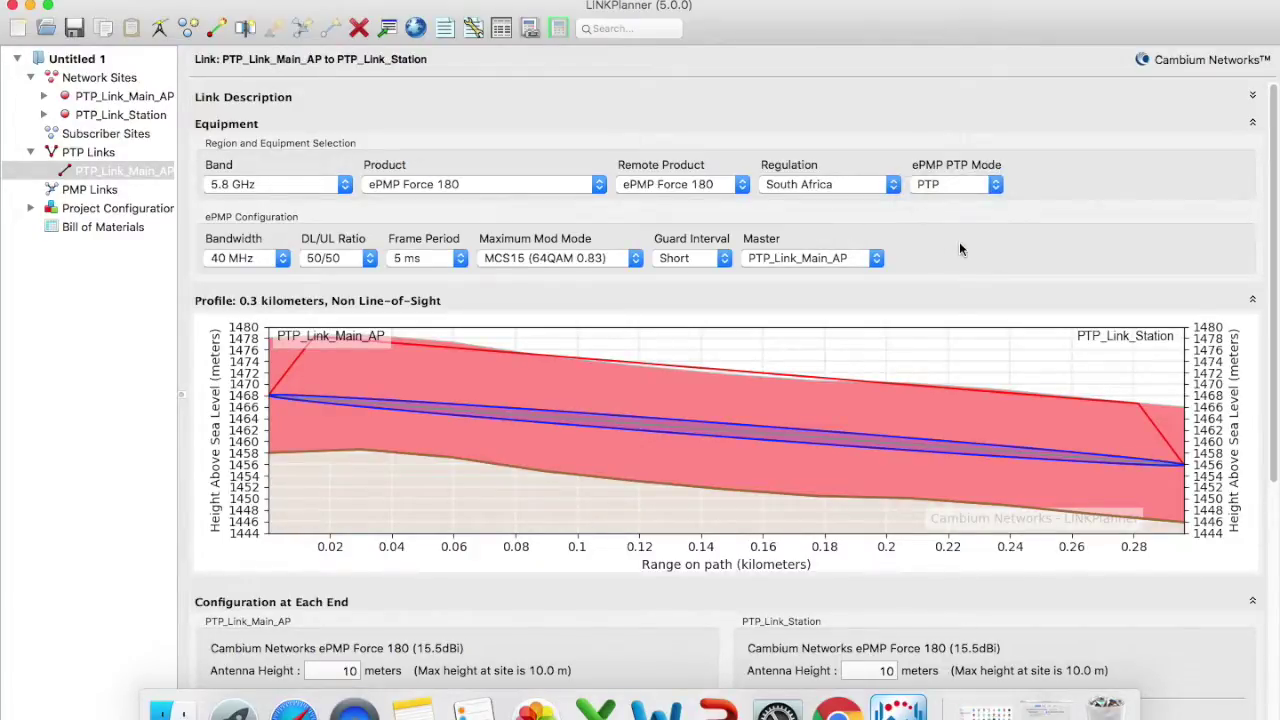
{"action": "left_click", "coordinate": [370, 260]}
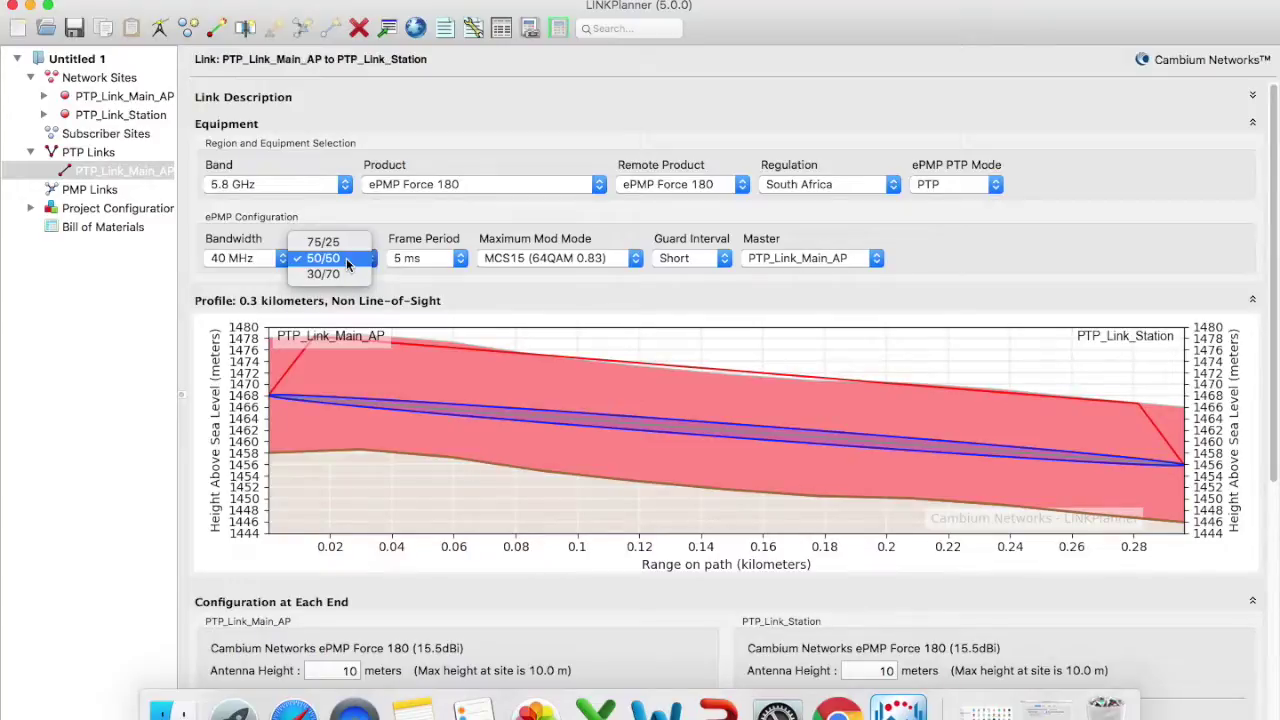
{"action": "left_click", "coordinate": [346, 258]}
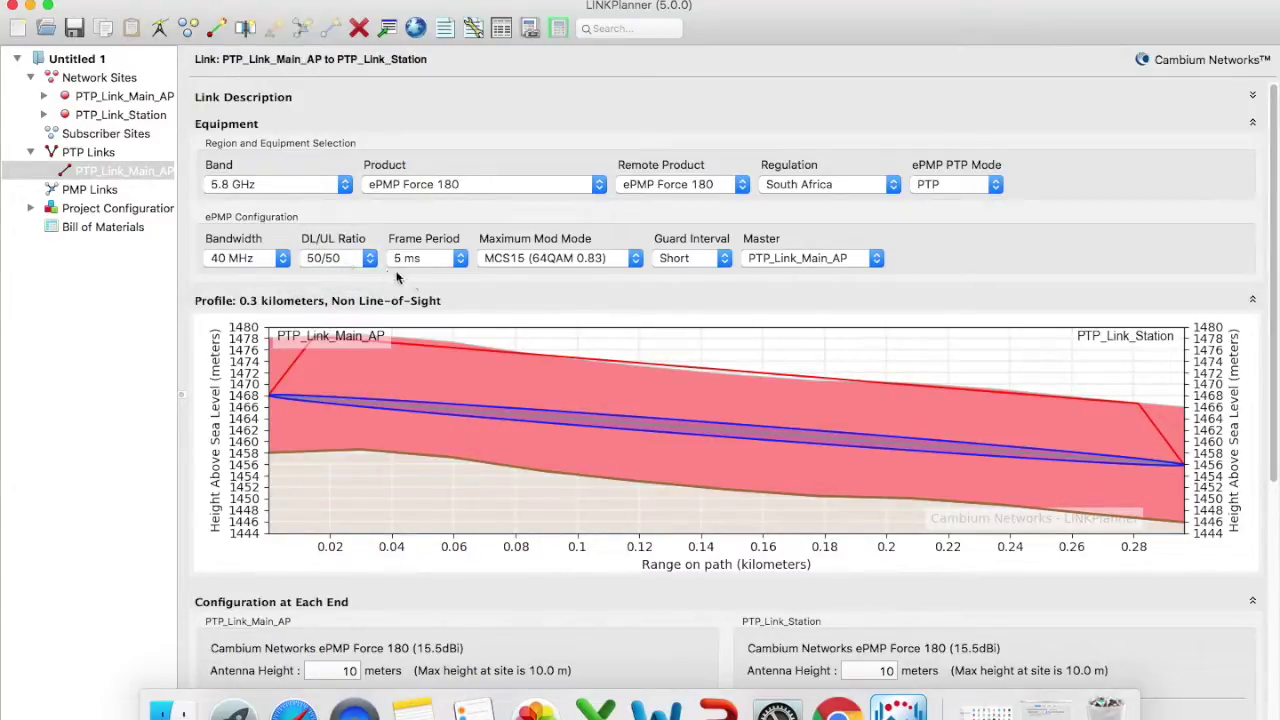
{"action": "left_click", "coordinate": [460, 258]}
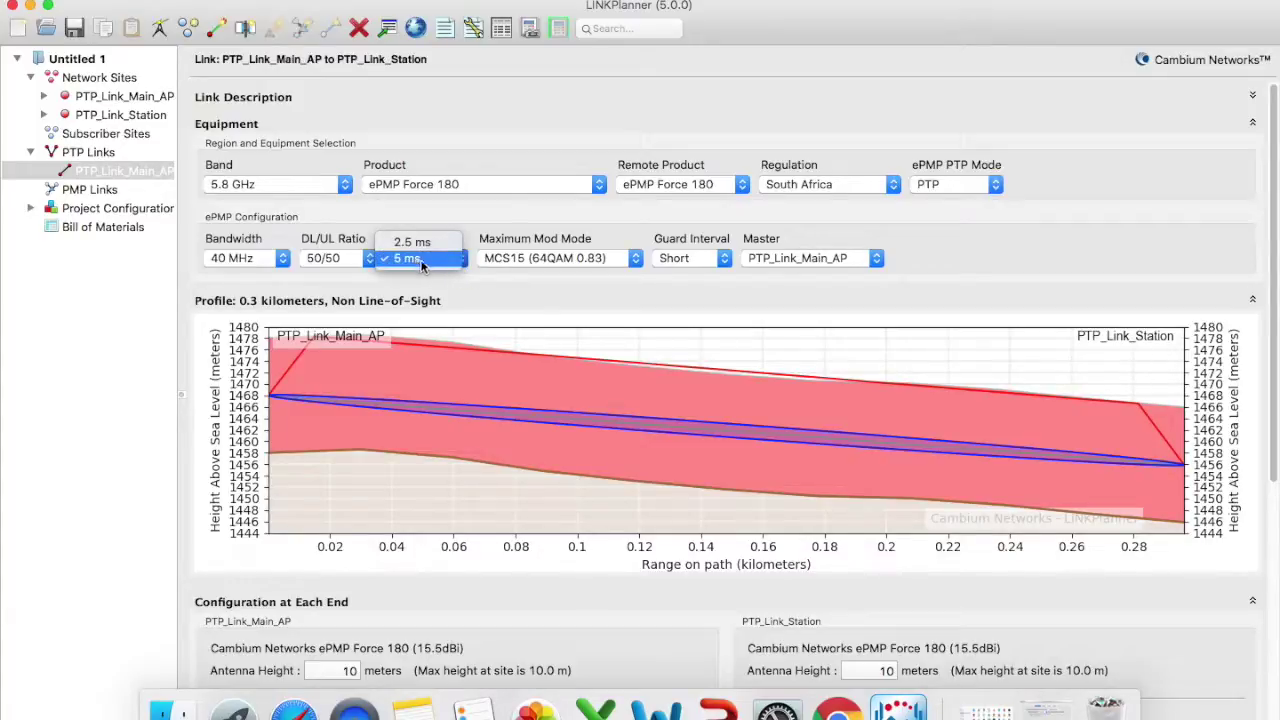
{"action": "left_click", "coordinate": [495, 298]}
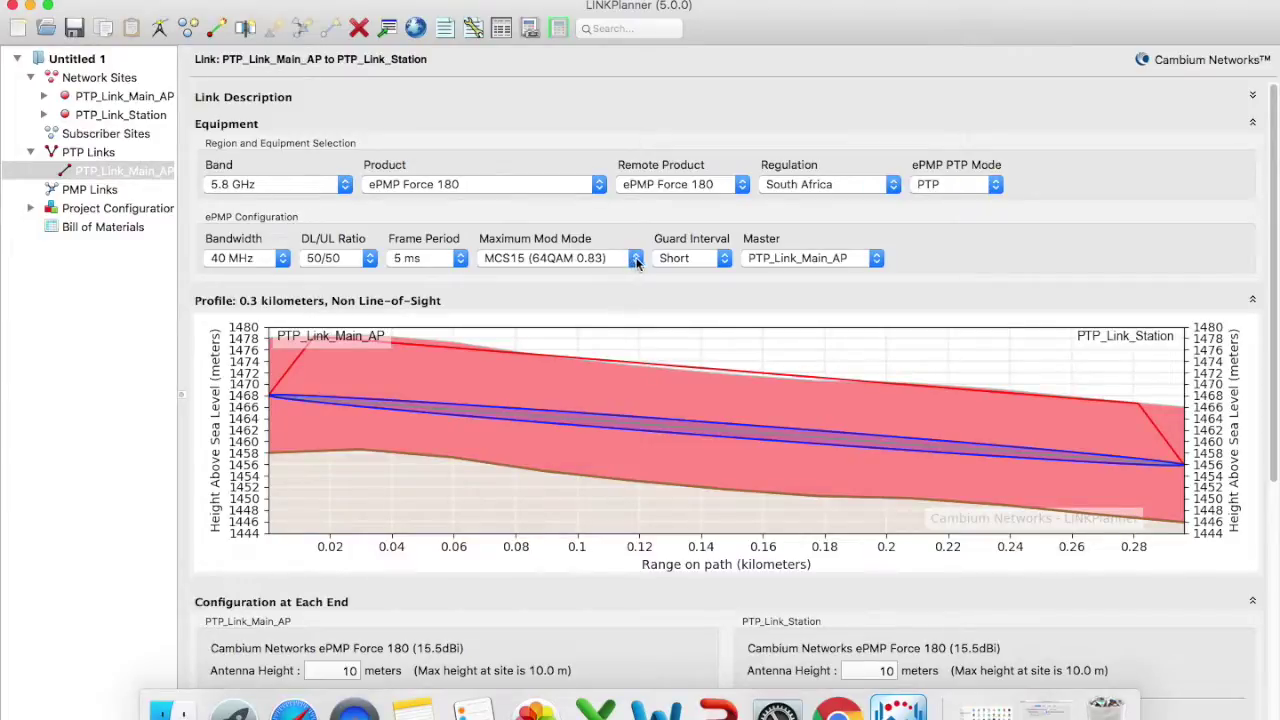
- Change the PTP_Link_Main_AP and PTP_Link_Station antenna heights from 10 to 15 meters
{"action": "scroll", "coordinate": [1033, 260], "scroll_direction": "down", "scroll_amount": 5}
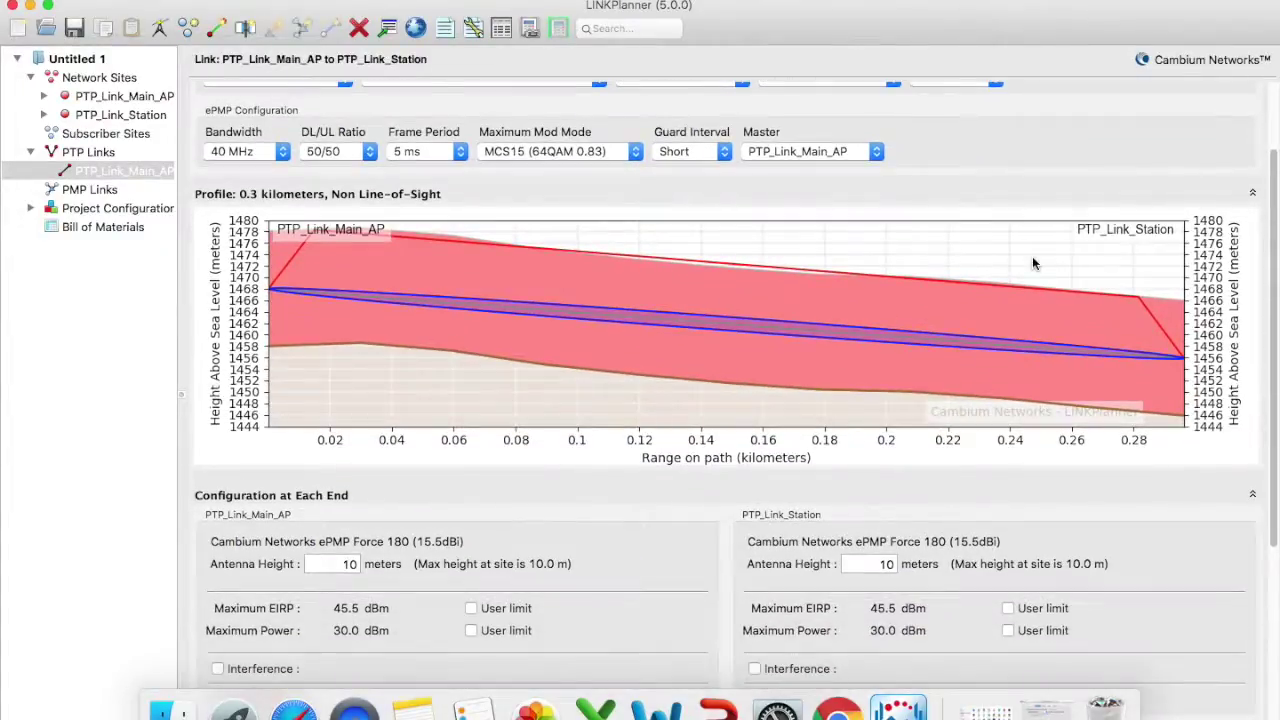
{"action": "scroll", "coordinate": [1032, 256], "scroll_direction": "up", "scroll_amount": 2}
{"action": "scroll", "coordinate": [1032, 256], "scroll_direction": "down", "scroll_amount": 3}
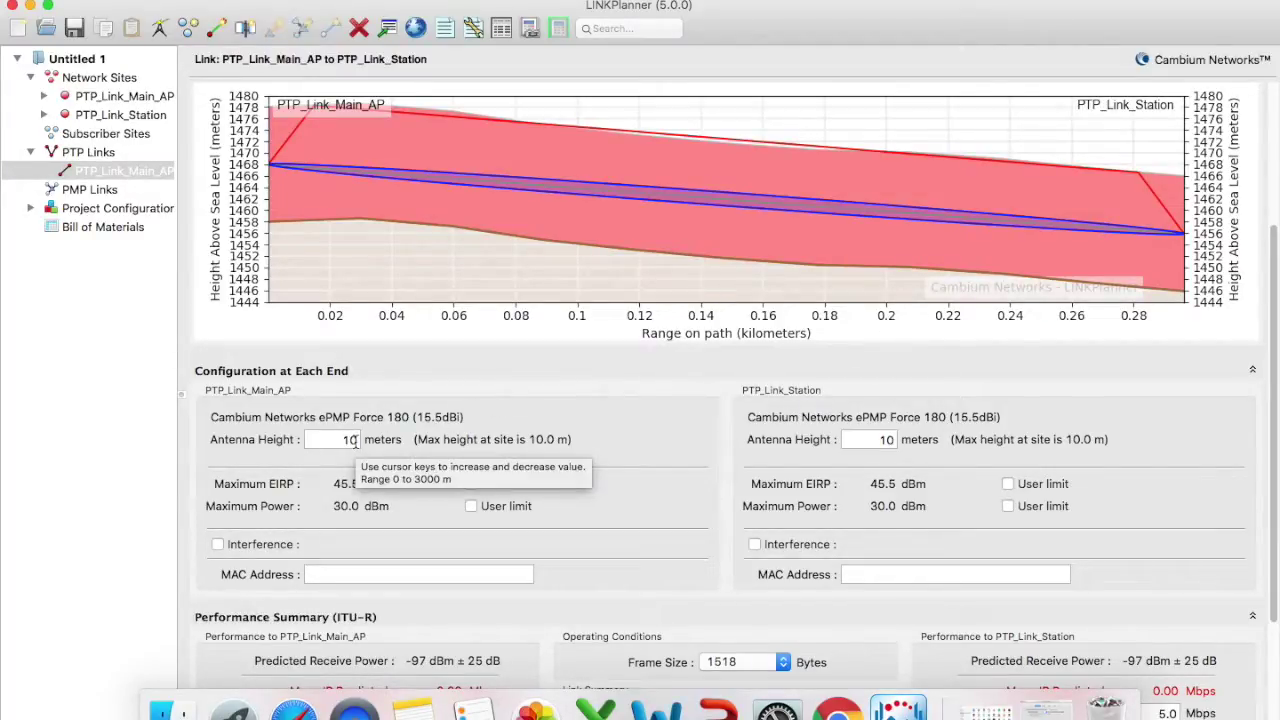
{"action": "left_click", "coordinate": [354, 441]}
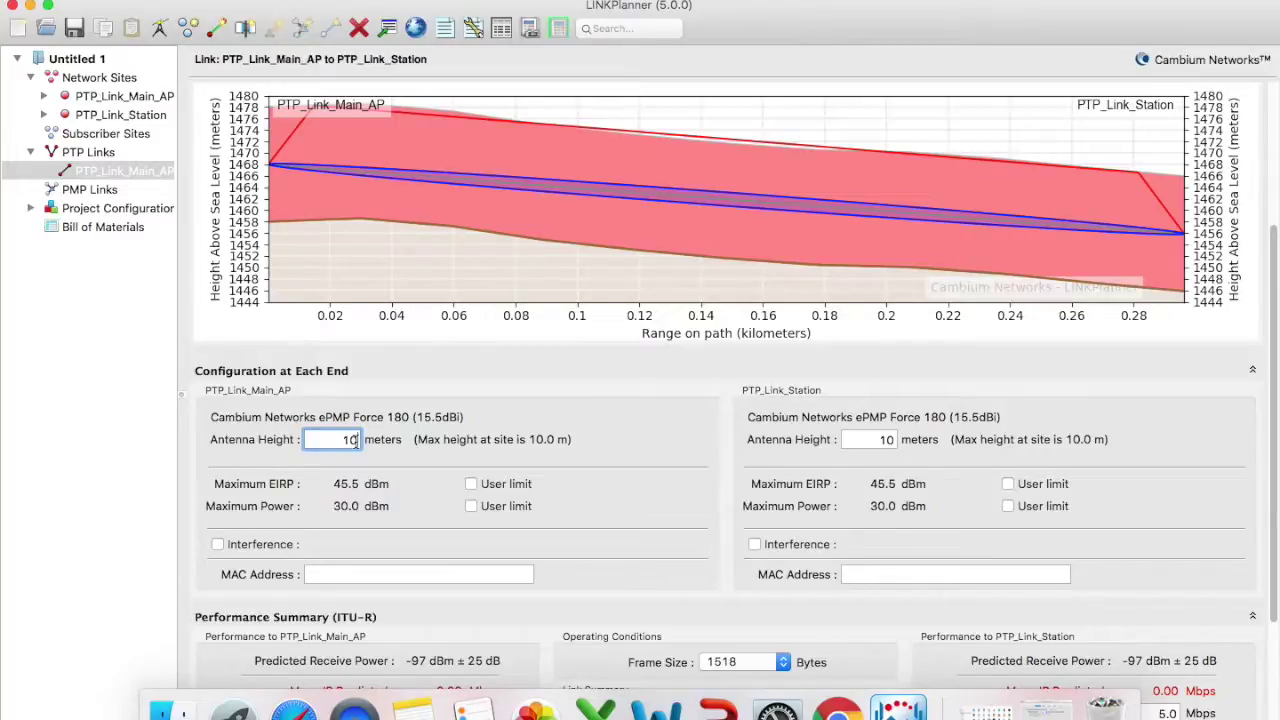
{"action": "key", "text": "BackSpace"}
{"action": "key", "text": "BackSpace"}
{"action": "type", "text": "15"}
{"action": "double_click", "coordinate": [884, 440]}
{"action": "type", "text": "1"}
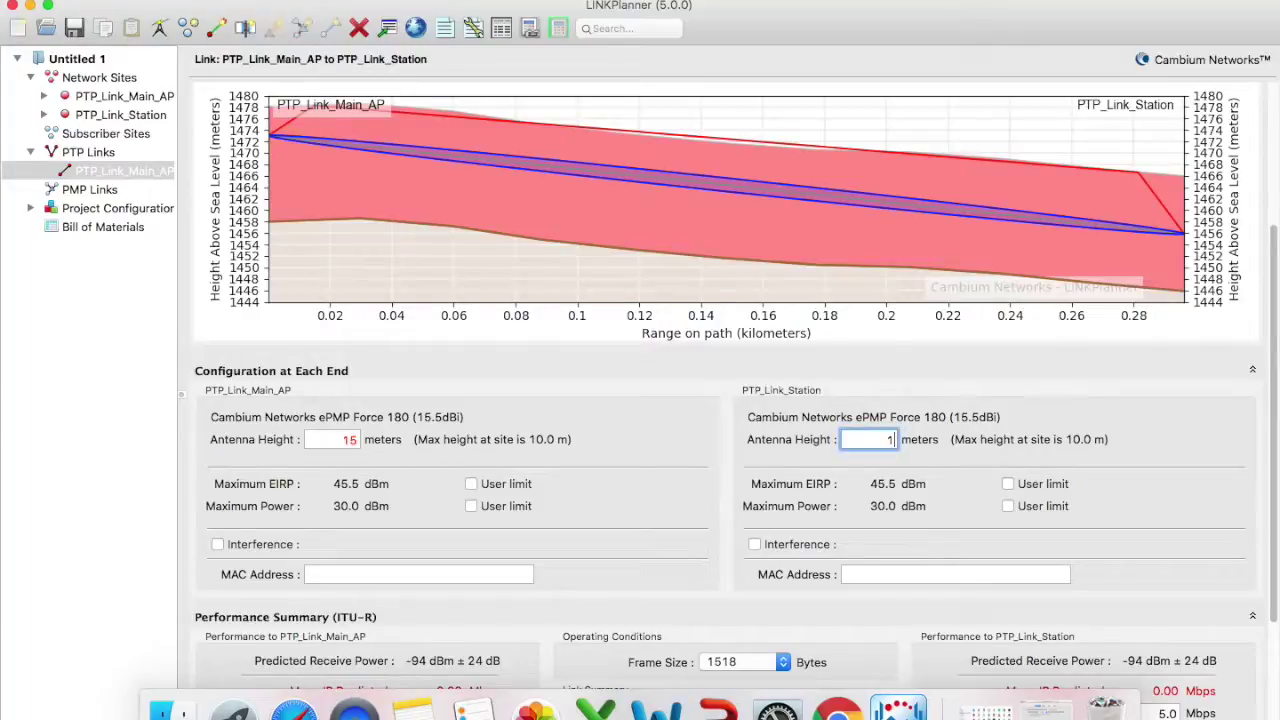
{"action": "type", "text": "5"}
{"action": "key", "text": "Return"}
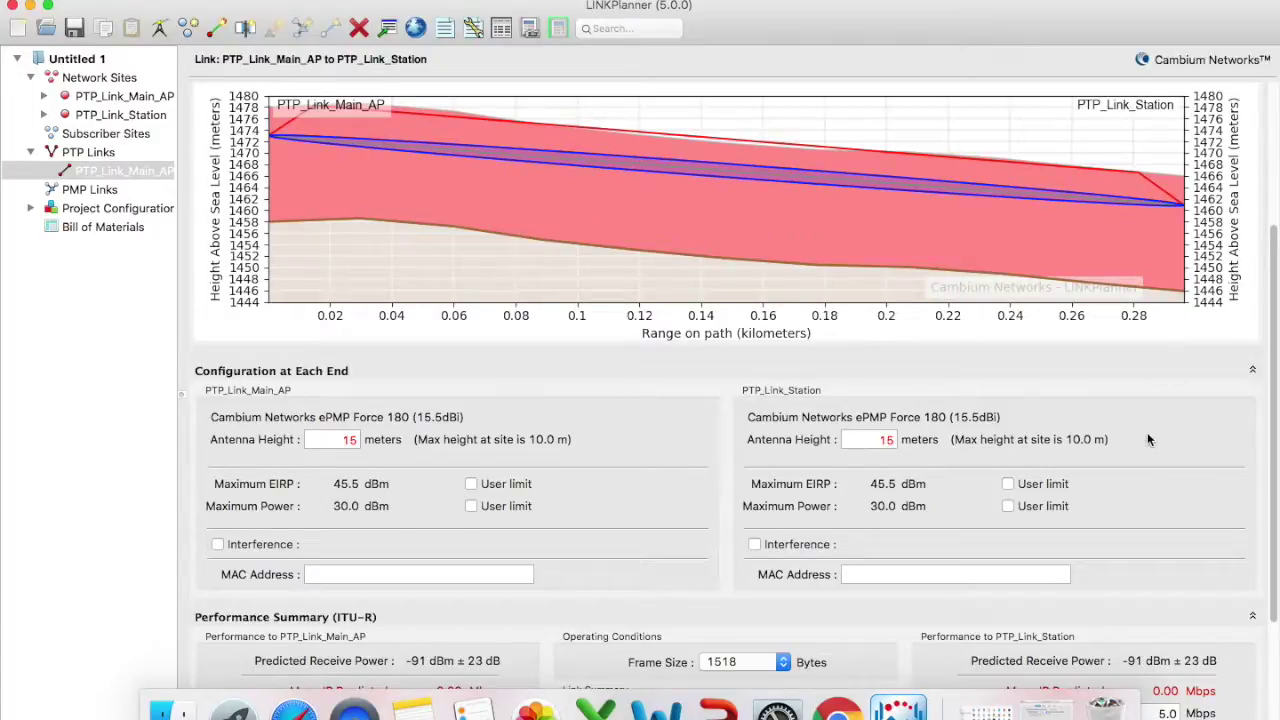
{"action": "scroll", "coordinate": [1147, 432], "scroll_direction": "down", "scroll_amount": 4}
{"action": "scroll", "coordinate": [1147, 432], "scroll_direction": "up", "scroll_amount": 6}
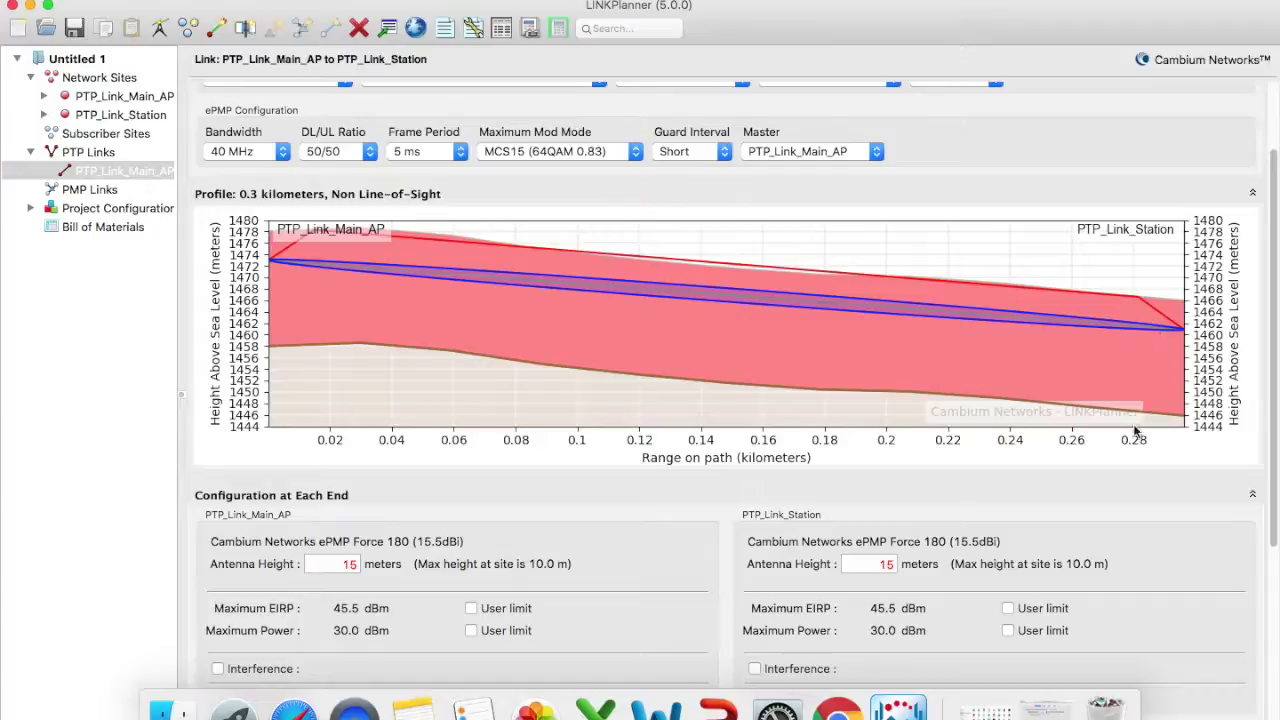
{"action": "scroll", "coordinate": [1135, 430], "scroll_direction": "up", "scroll_amount": 3}
{"action": "scroll", "coordinate": [1135, 430], "scroll_direction": "down", "scroll_amount": 1}
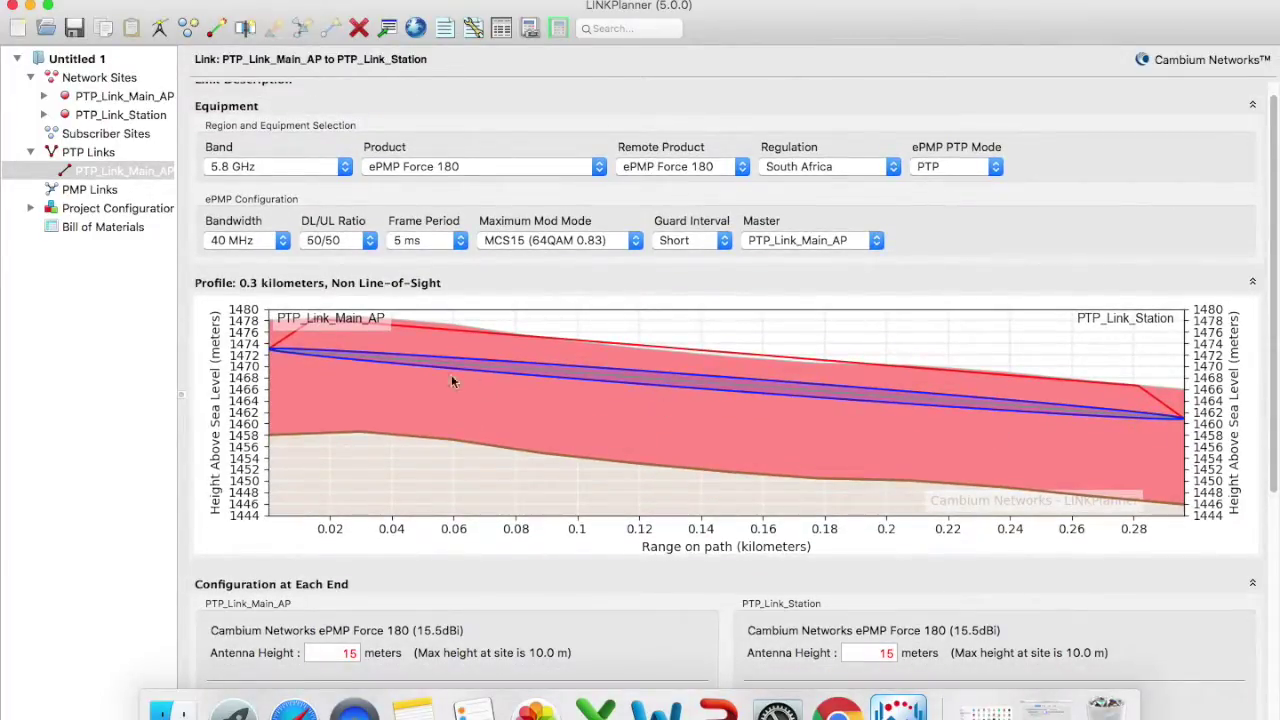
{"action": "scroll", "coordinate": [845, 505], "scroll_direction": "down", "scroll_amount": 10}
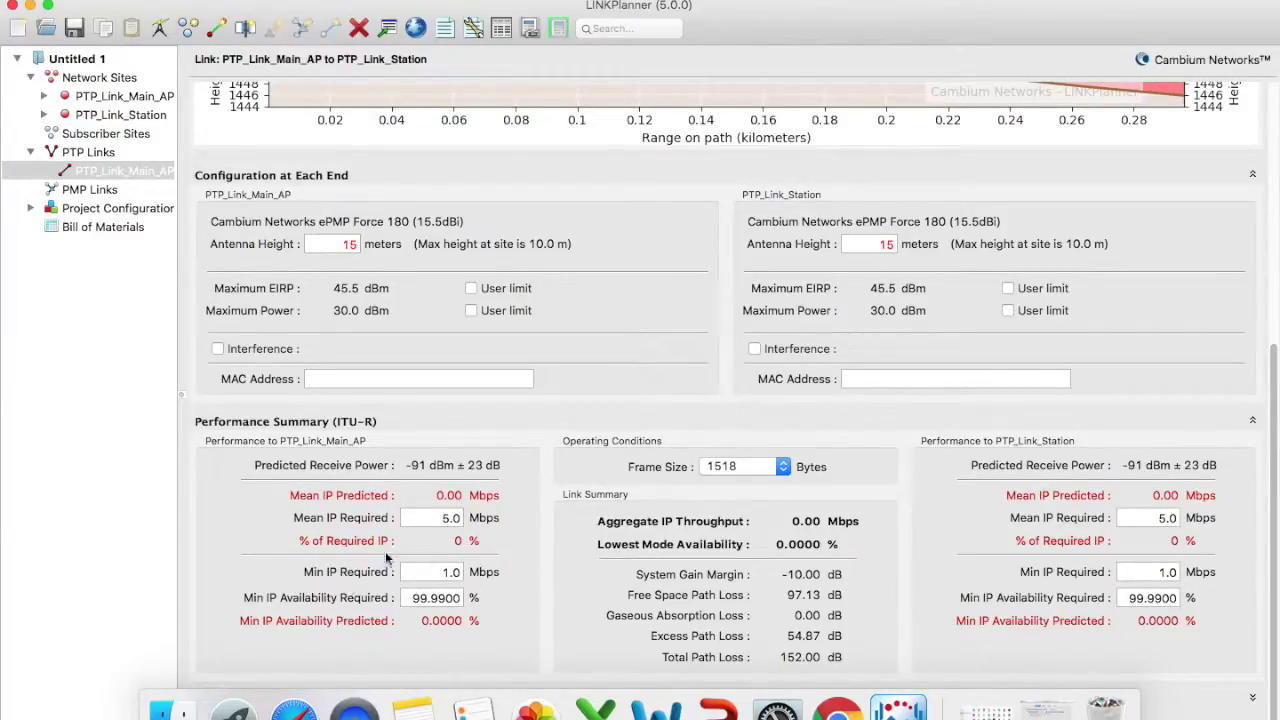
{"action": "scroll", "coordinate": [1045, 566], "scroll_direction": "up", "scroll_amount": 3}
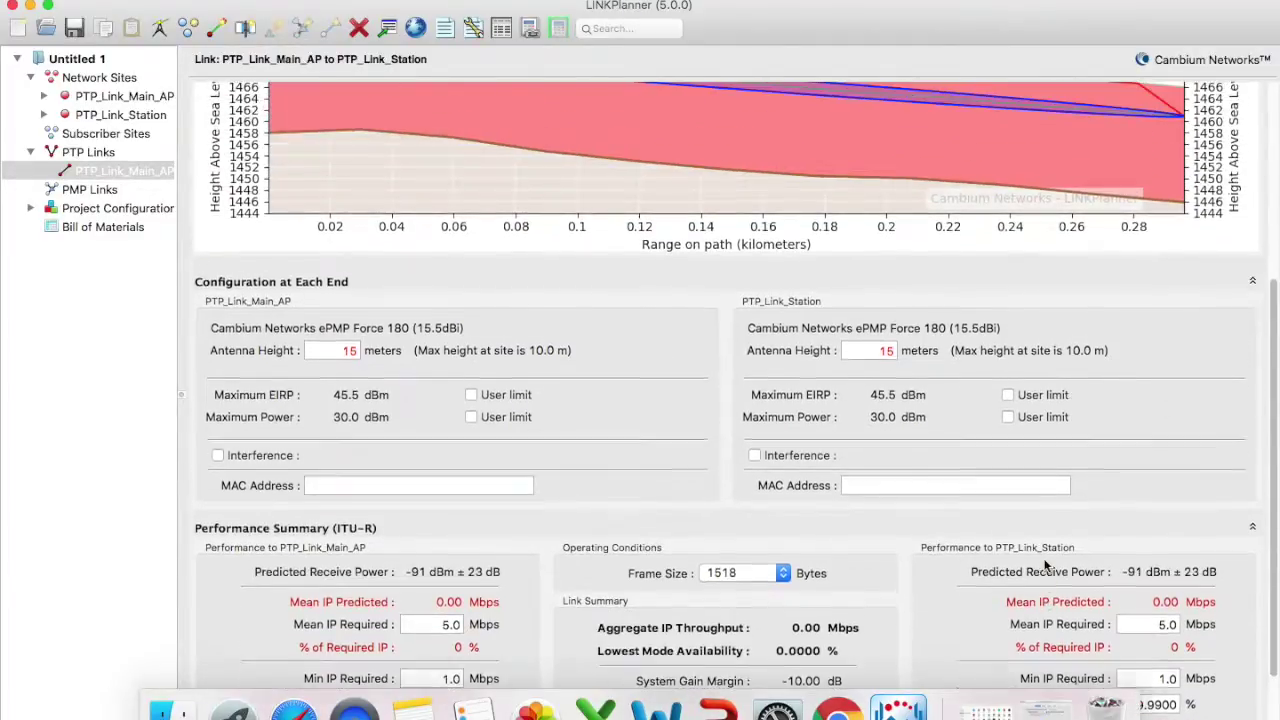
{"action": "scroll", "coordinate": [1045, 566], "scroll_direction": "up", "scroll_amount": 3}
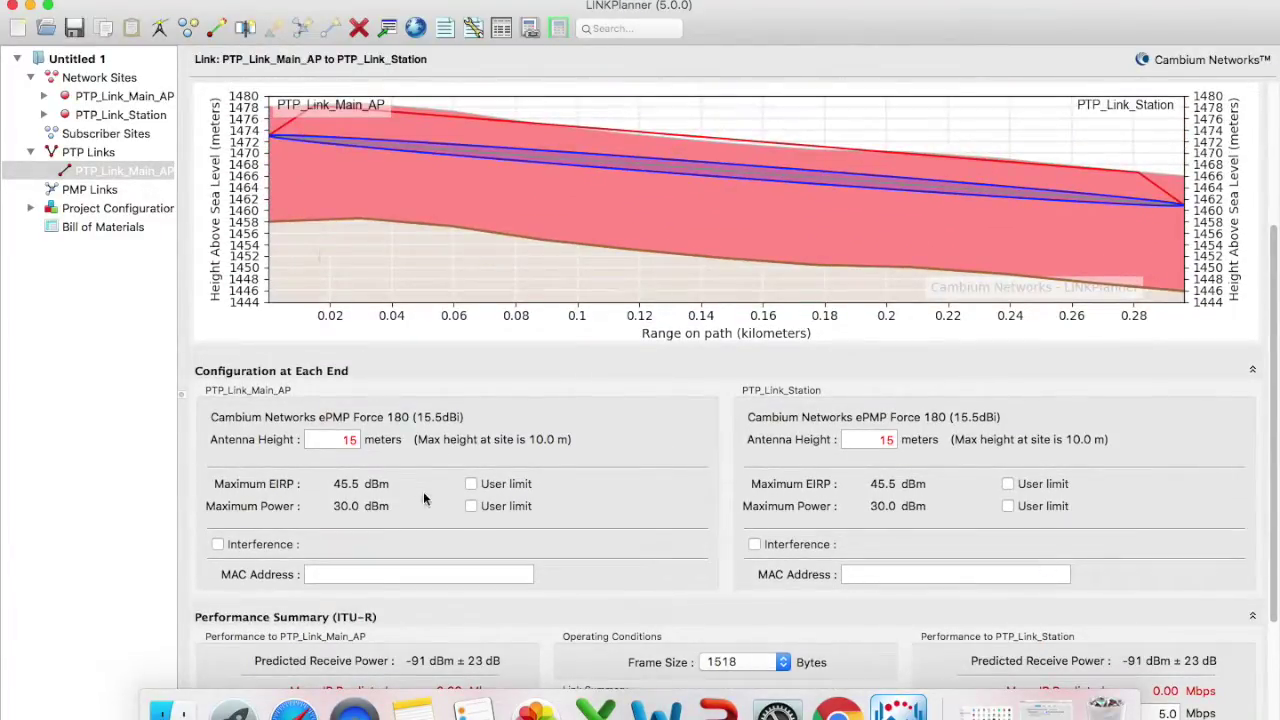
{"action": "left_click", "coordinate": [356, 441]}
{"action": "type", "text": "0"}
- Commit the 150 m antenna height and scroll down to the Performance Summary
{"action": "key", "text": "Return"}
{"action": "scroll", "coordinate": [648, 442], "scroll_direction": "down", "scroll_amount": 5}
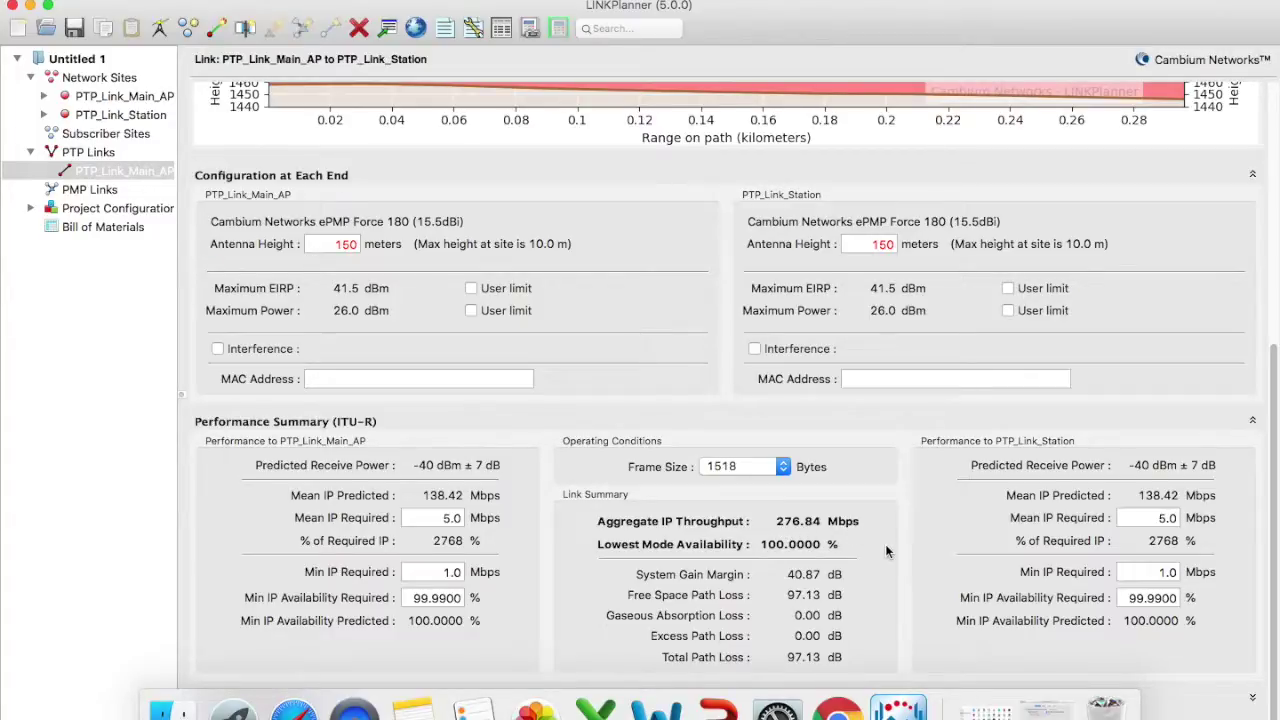
{"action": "scroll", "coordinate": [886, 551], "scroll_direction": "up", "scroll_amount": 5}
{"action": "scroll", "coordinate": [885, 544], "scroll_direction": "down", "scroll_amount": 3}
{"action": "scroll", "coordinate": [885, 544], "scroll_direction": "up", "scroll_amount": 6}
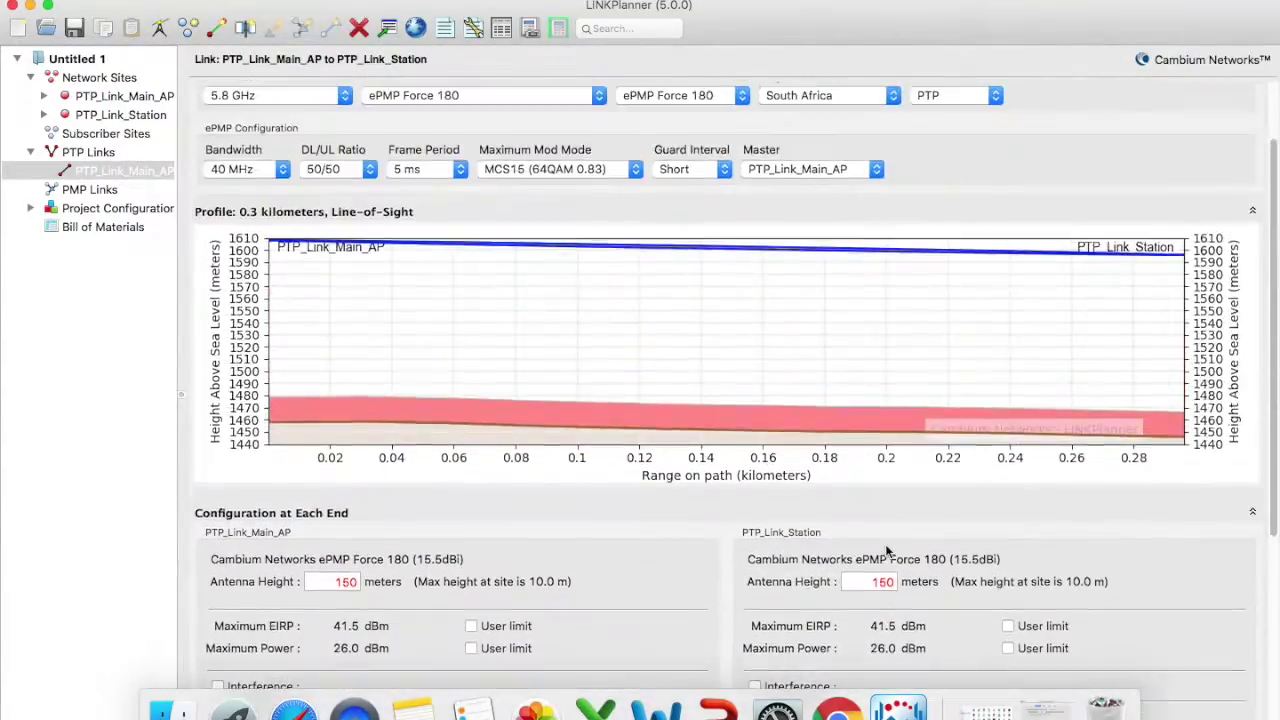
{"action": "scroll", "coordinate": [885, 551], "scroll_direction": "up", "scroll_amount": 2}
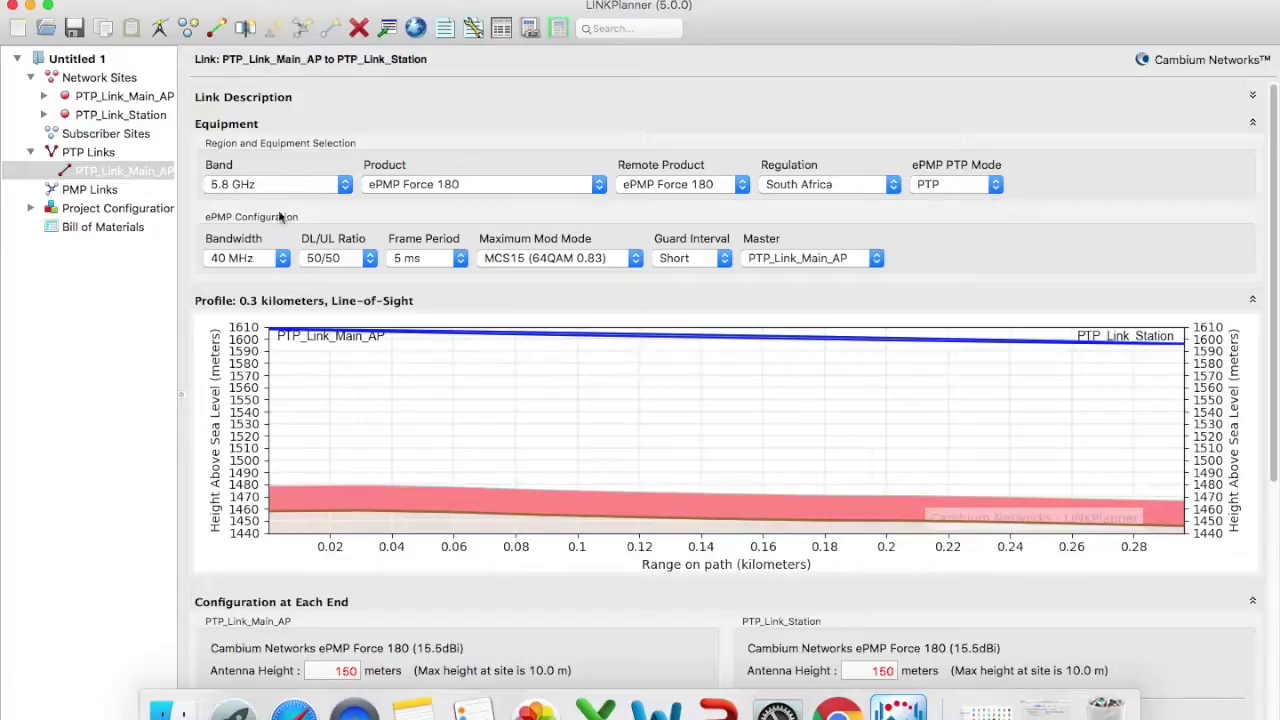